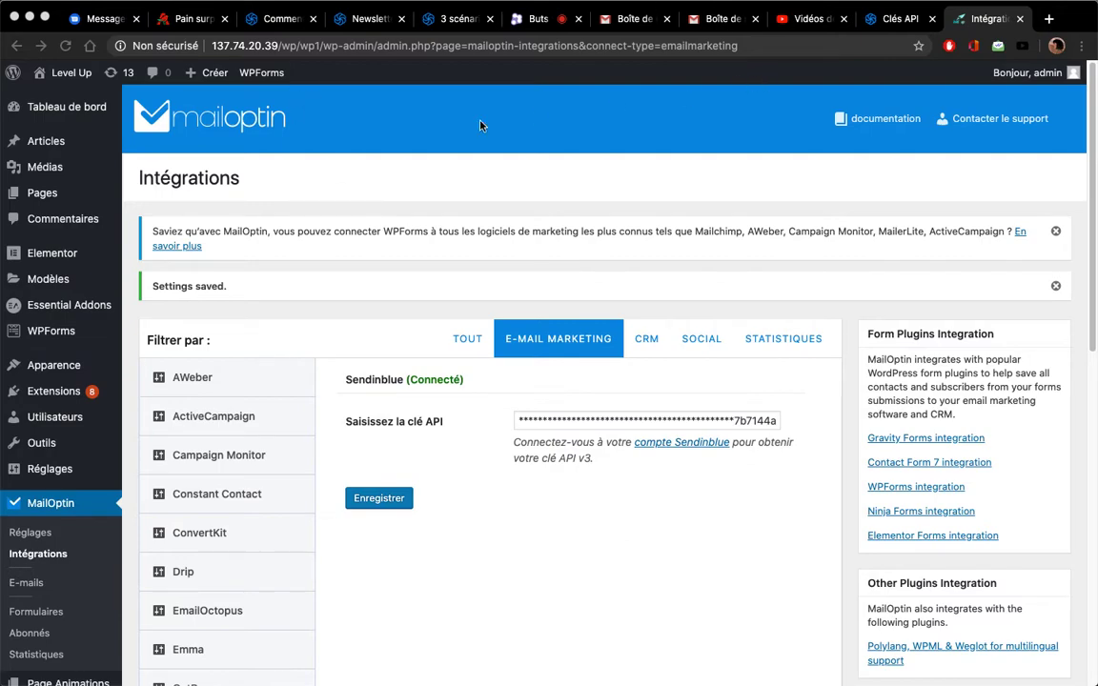
With Sendinblue confirmed as connected, open the MailOptin Formulaires list in a new tab
{"action": "left_click", "coordinate": [49, 613]}
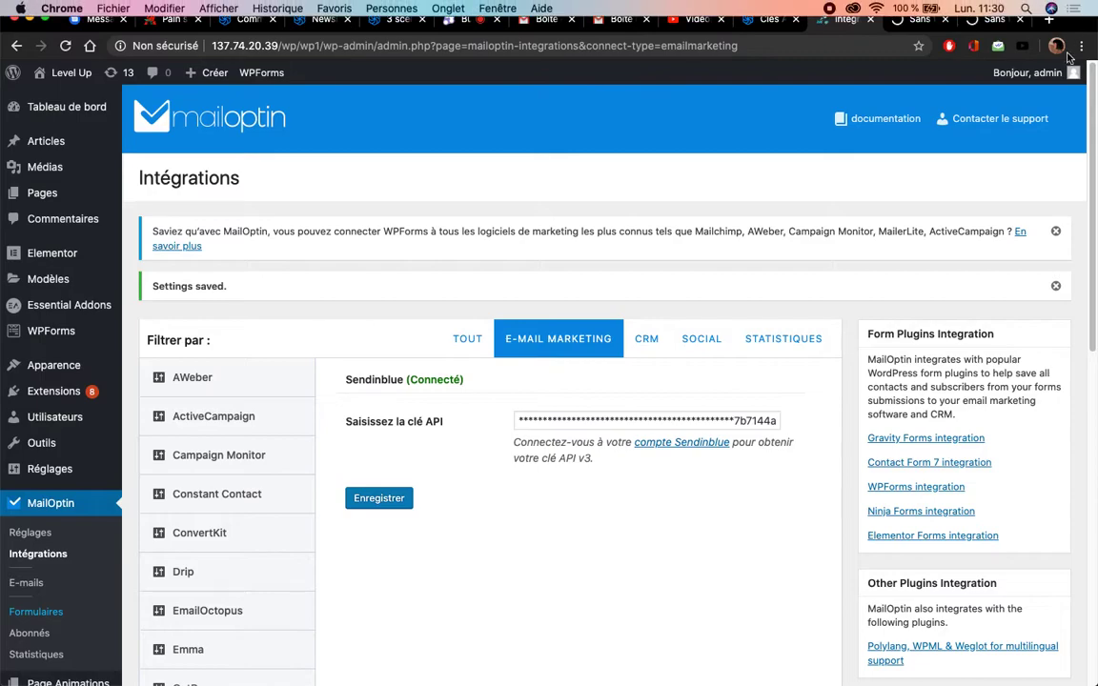
{"action": "left_click", "coordinate": [921, 23]}
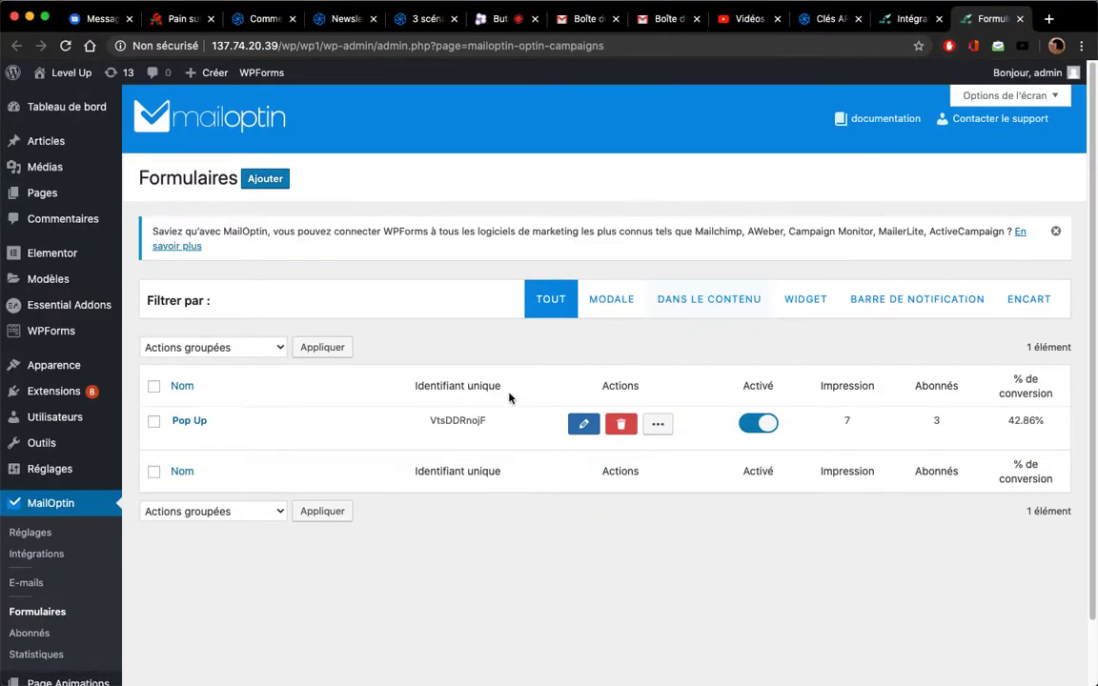
Open the 'Pop Up' lightbox form in the MailOptin customizer
{"action": "left_click", "coordinate": [201, 424]}
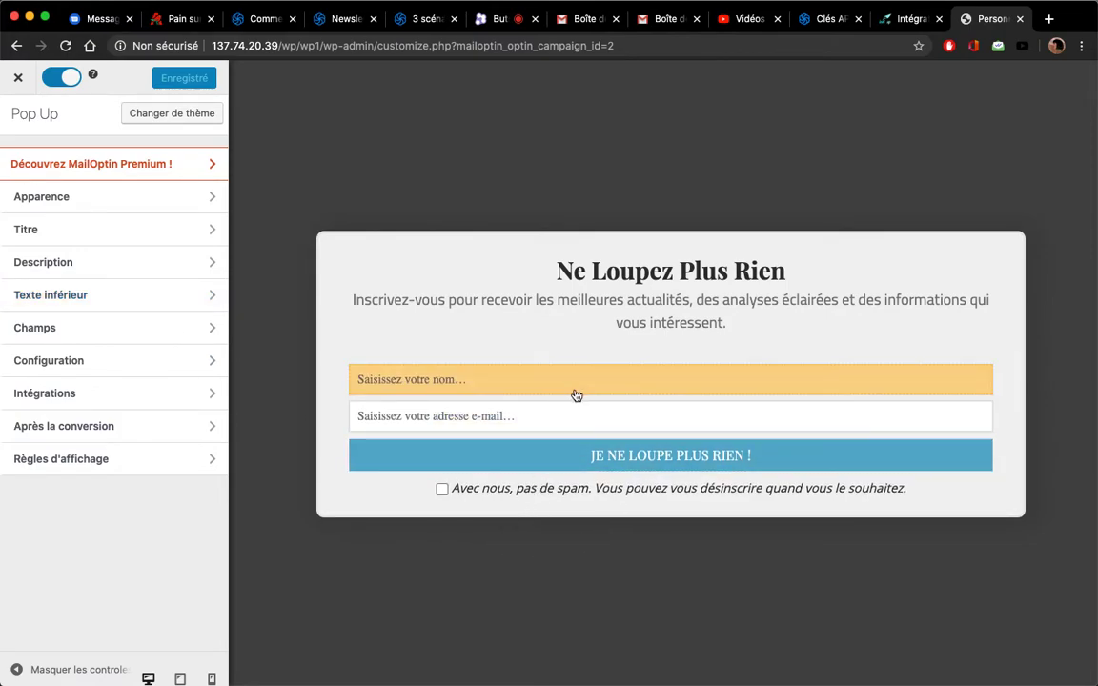
In the Pop Up form's Sendinblue integration, choose the 'Formulaire' email list
{"action": "left_click", "coordinate": [159, 381]}
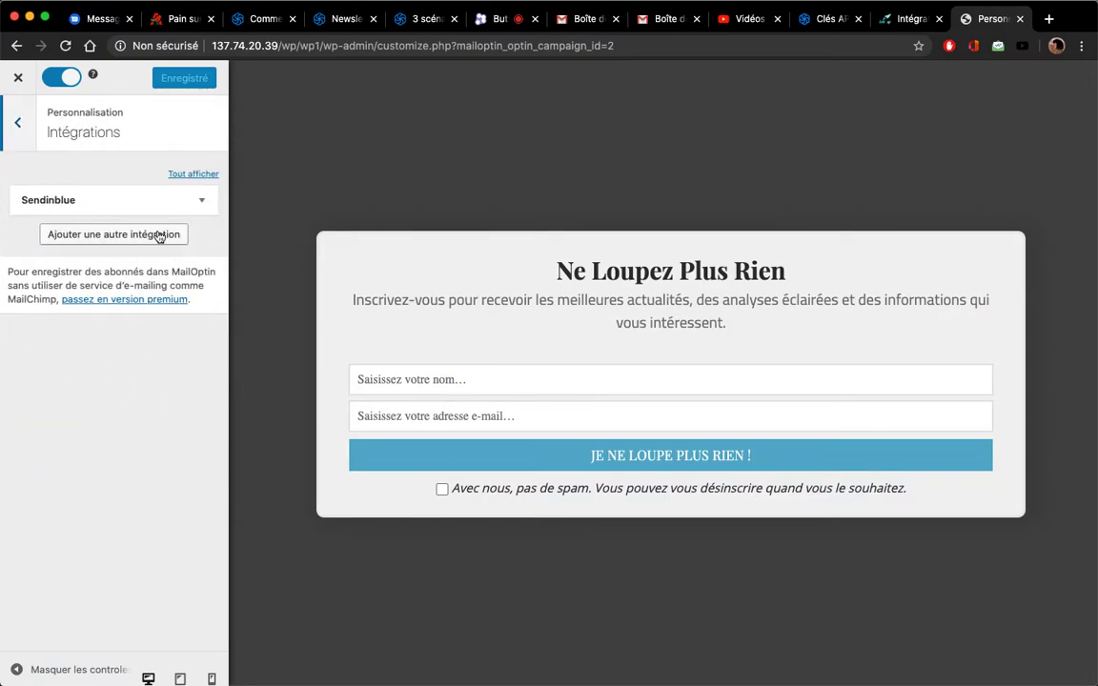
{"action": "left_click", "coordinate": [202, 208]}
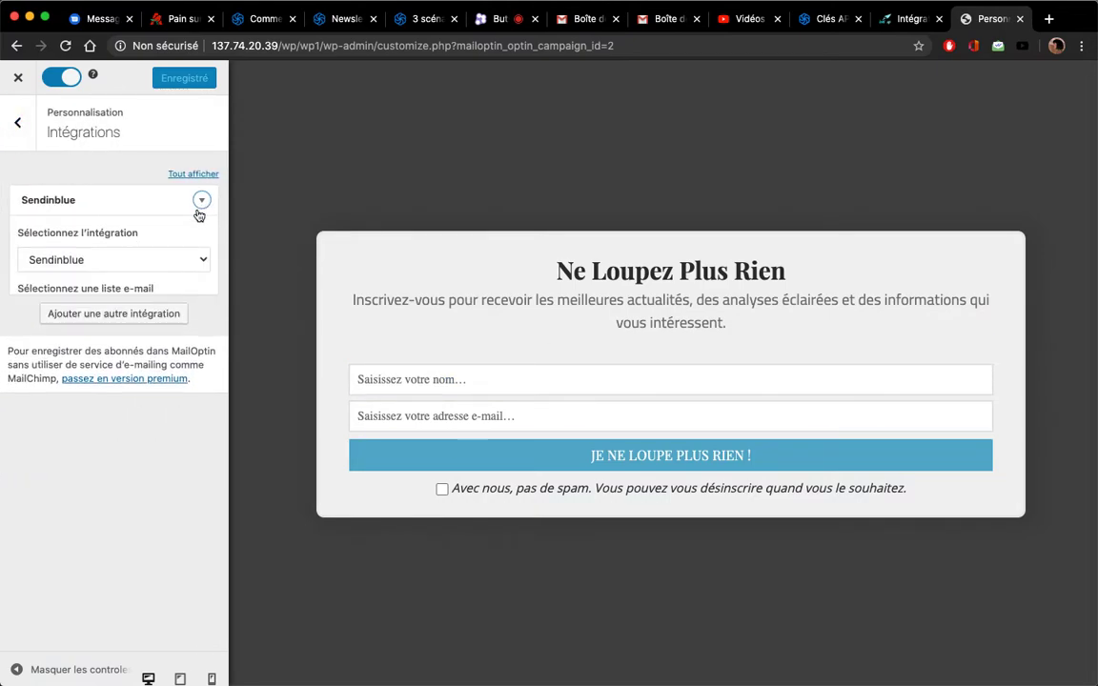
{"action": "left_click", "coordinate": [142, 312]}
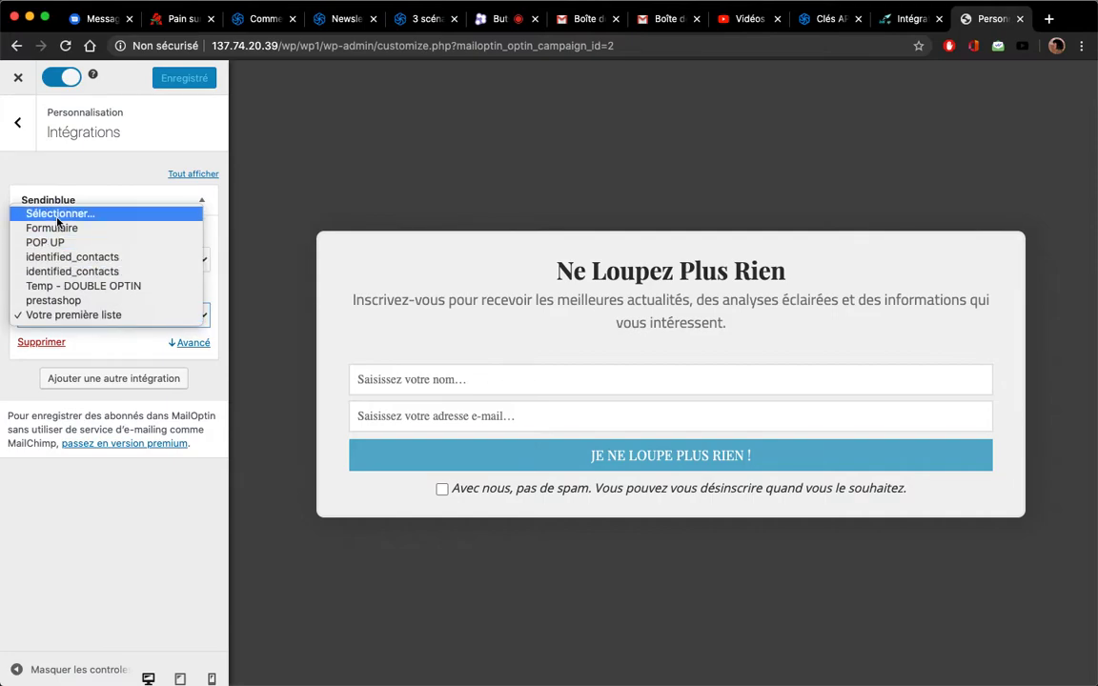
{"action": "left_click", "coordinate": [105, 234]}
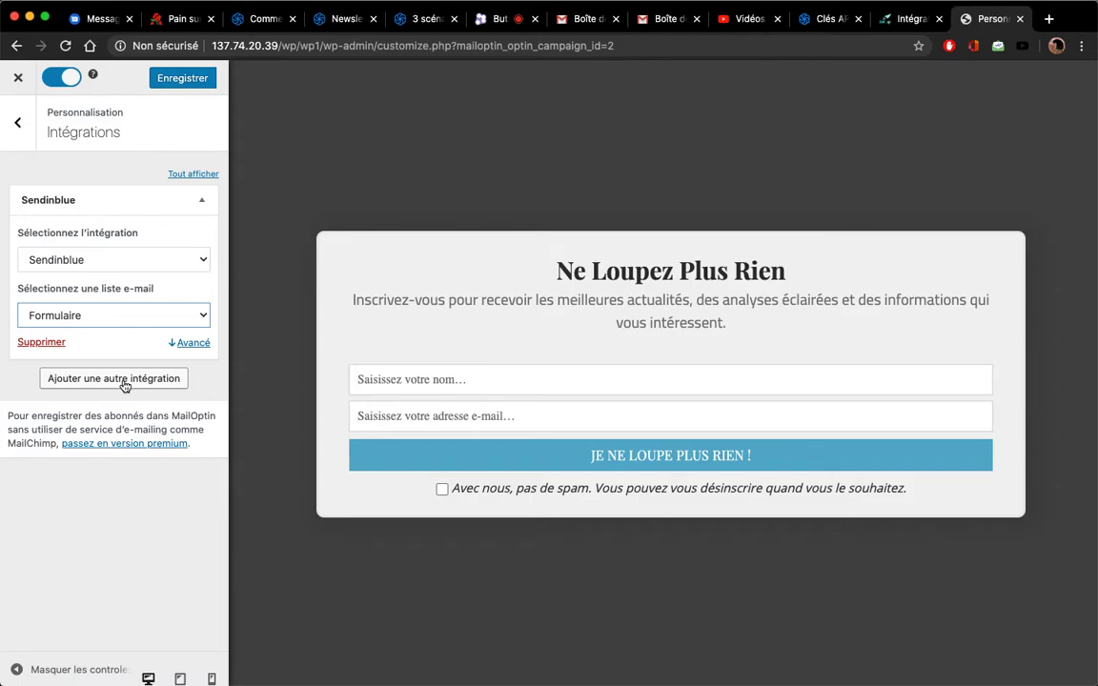
Save the integration change, retrying when warned, and return to the Intégrations page
{"action": "left_click", "coordinate": [194, 80]}
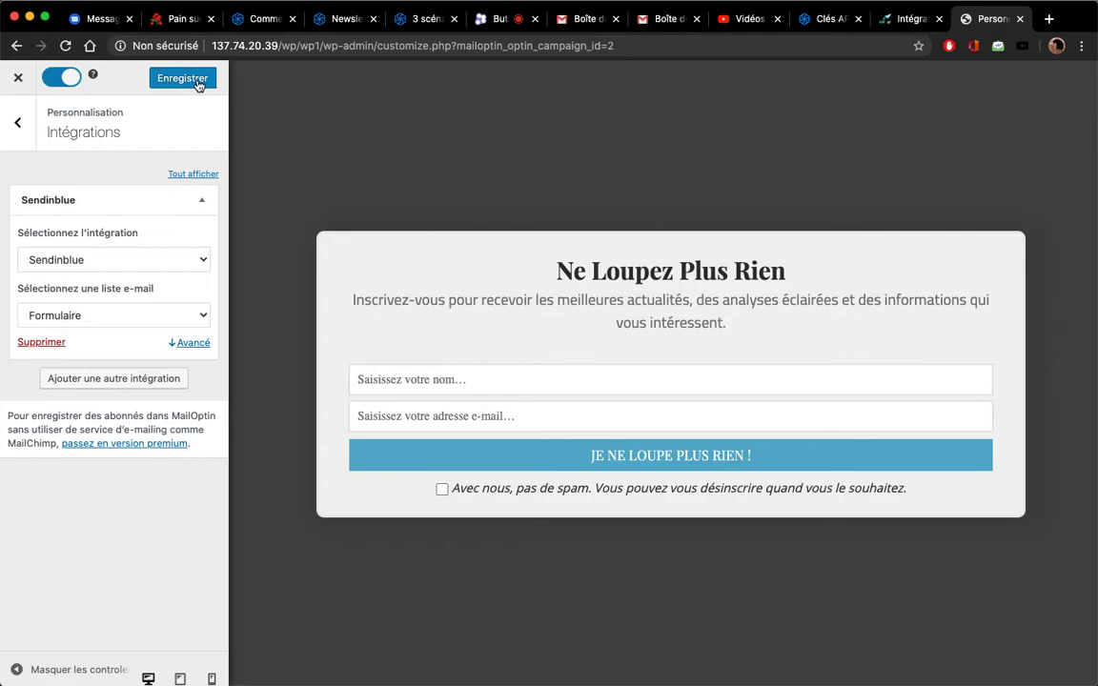
{"action": "left_click", "coordinate": [203, 80]}
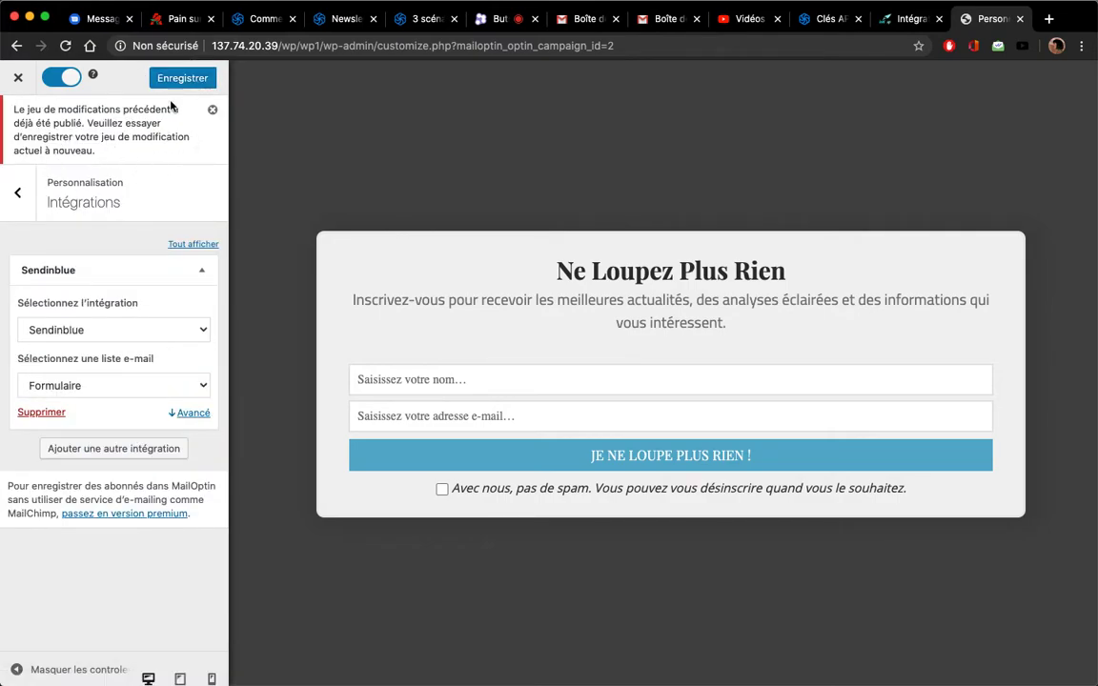
{"action": "left_click", "coordinate": [181, 87]}
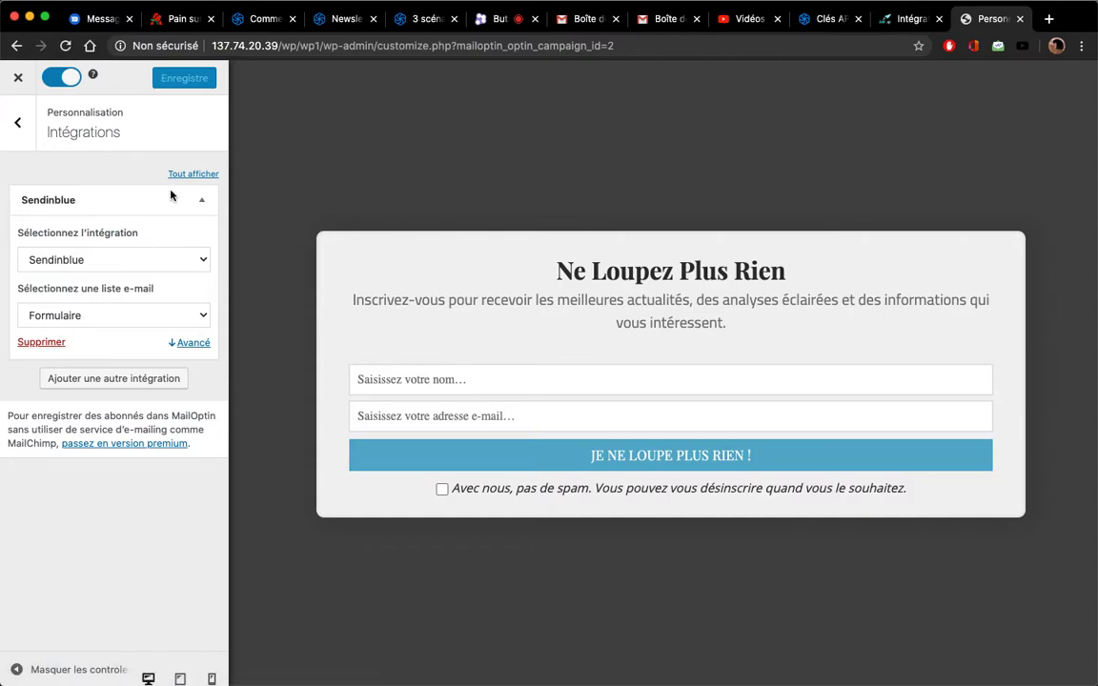
{"action": "left_click", "coordinate": [894, 23]}
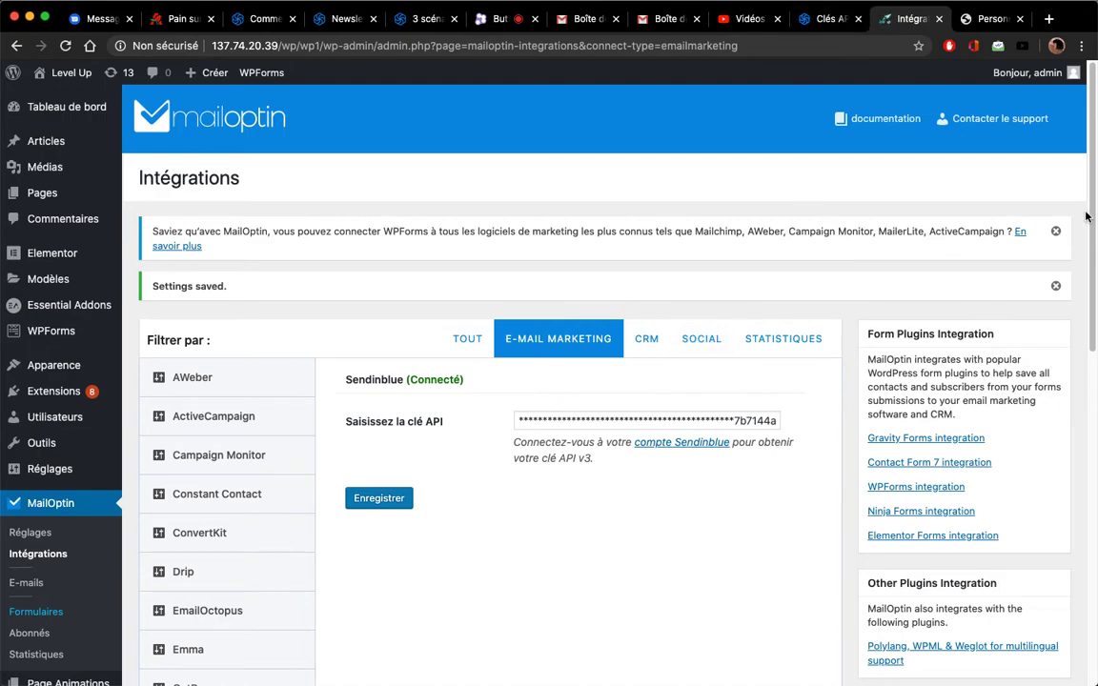
Open Sendinblue Automation and view scenario templates like Message de bienvenue and Panier abandonné
{"action": "left_click", "coordinate": [990, 19]}
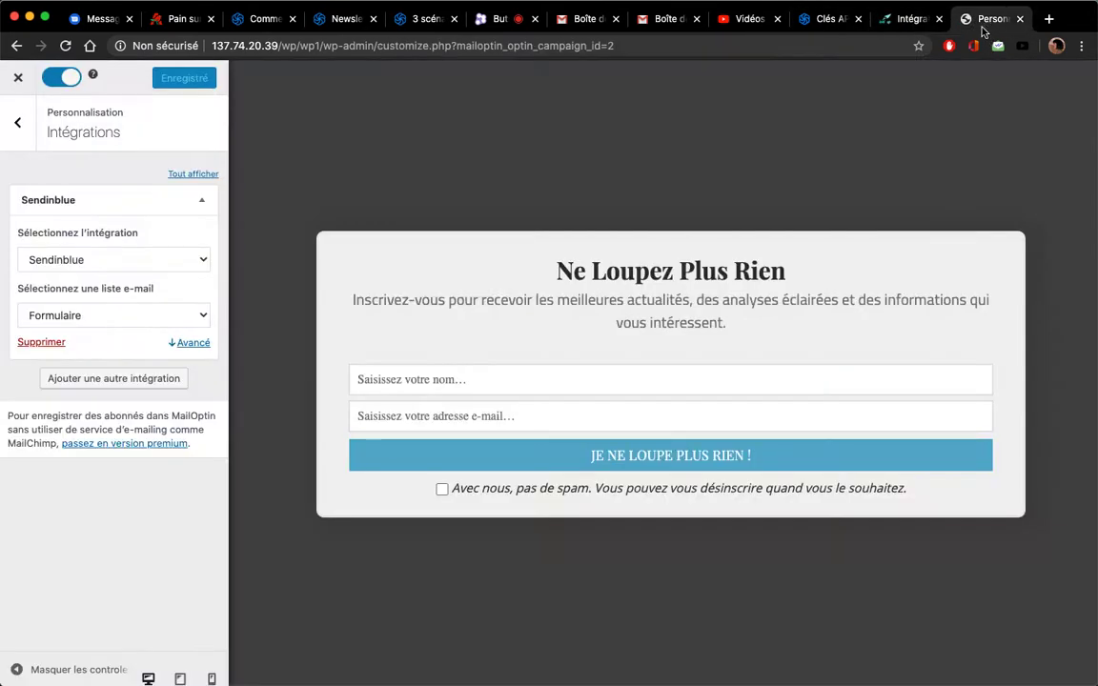
{"action": "left_click", "coordinate": [832, 21]}
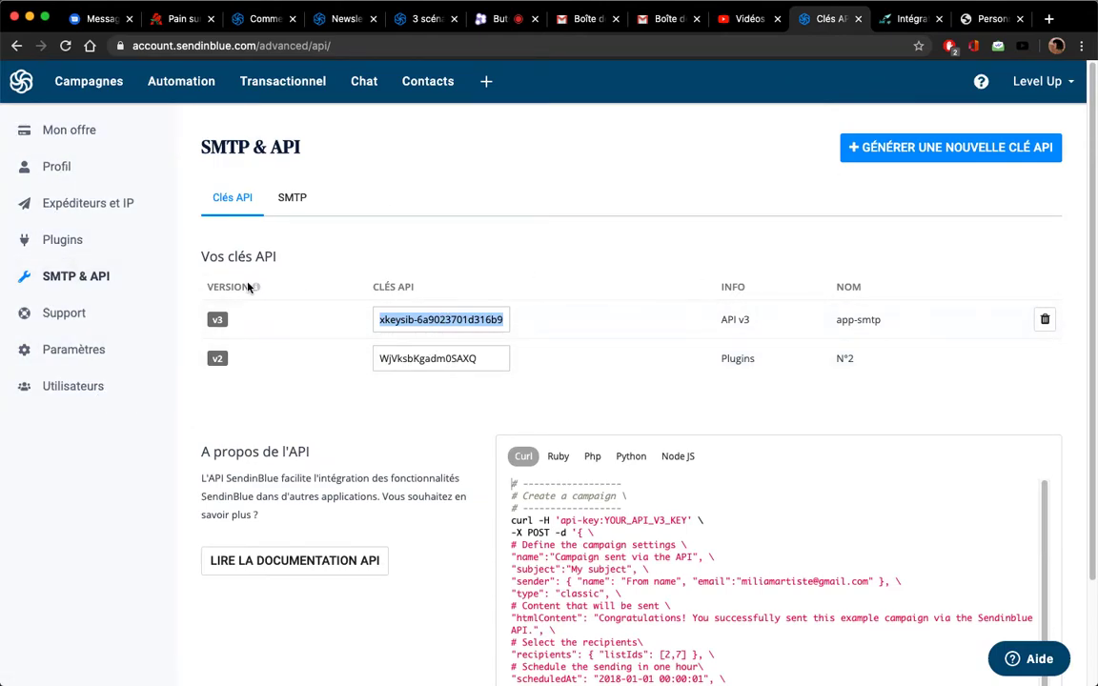
{"action": "left_click", "coordinate": [181, 90]}
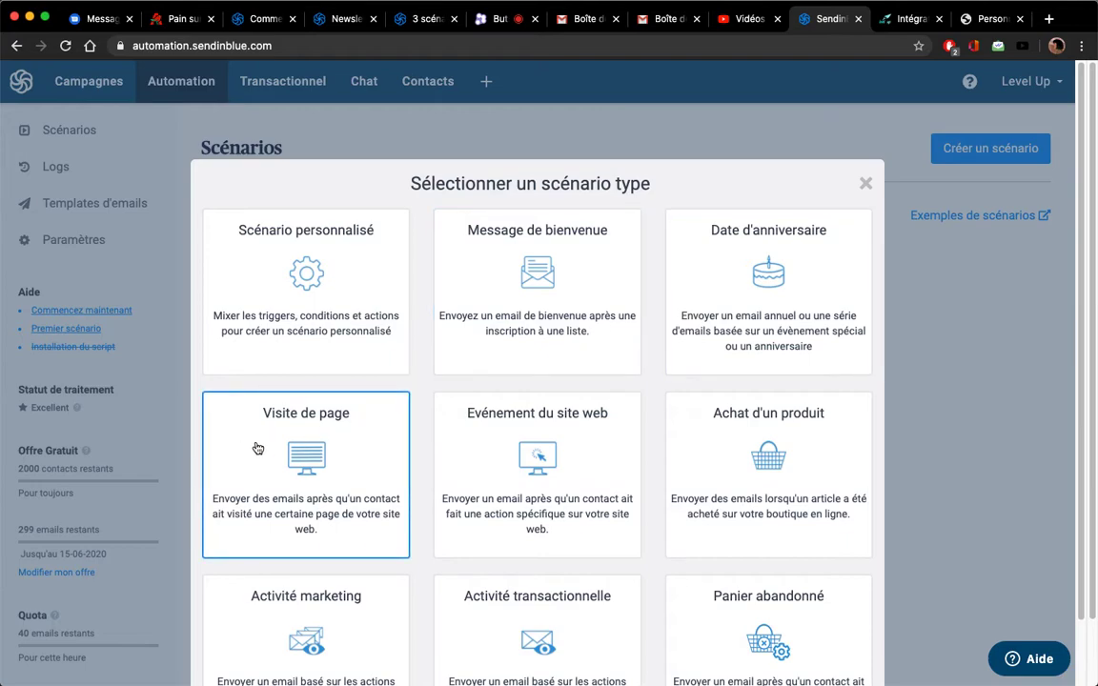
{"action": "scroll", "coordinate": [540, 464], "scroll_direction": "down", "scroll_amount": 2}
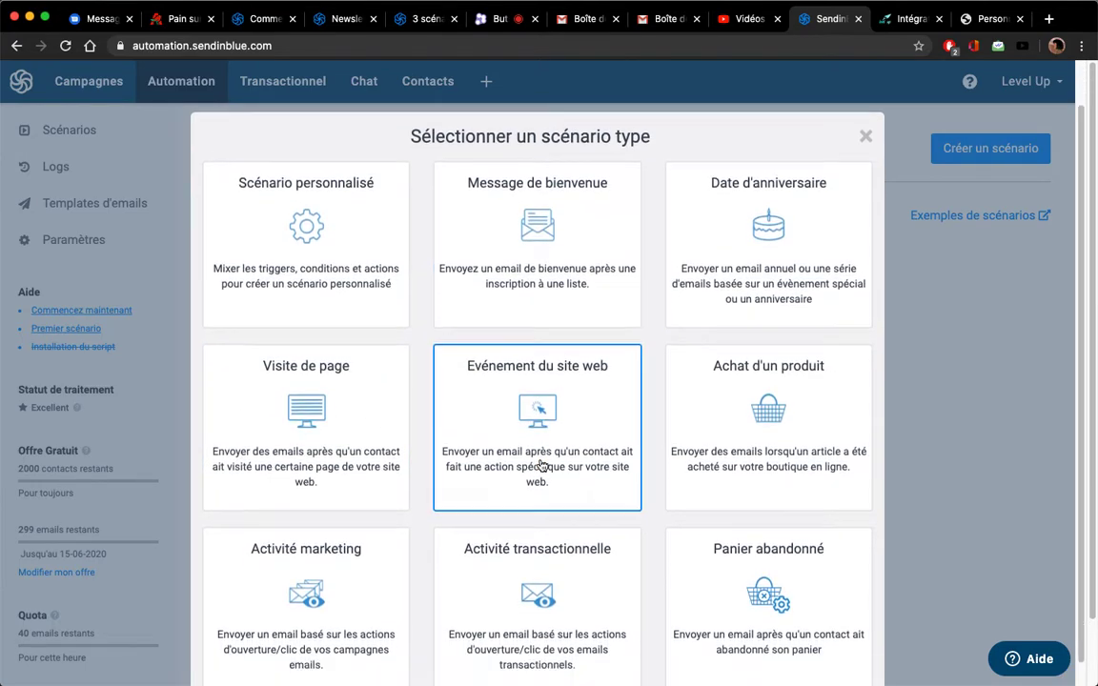
{"action": "scroll", "coordinate": [548, 477], "scroll_direction": "down", "scroll_amount": 2}
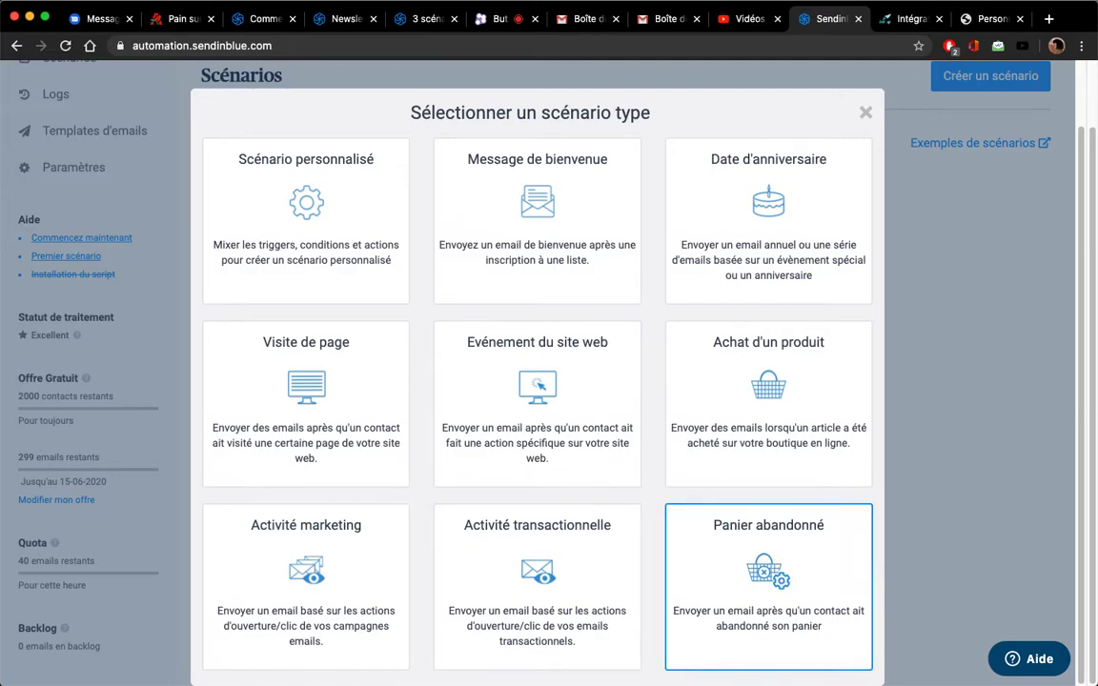
Start a Message de bienvenue scenario triggered by contacts joining the '[#12] Formulaire' list
{"action": "left_click", "coordinate": [549, 219]}
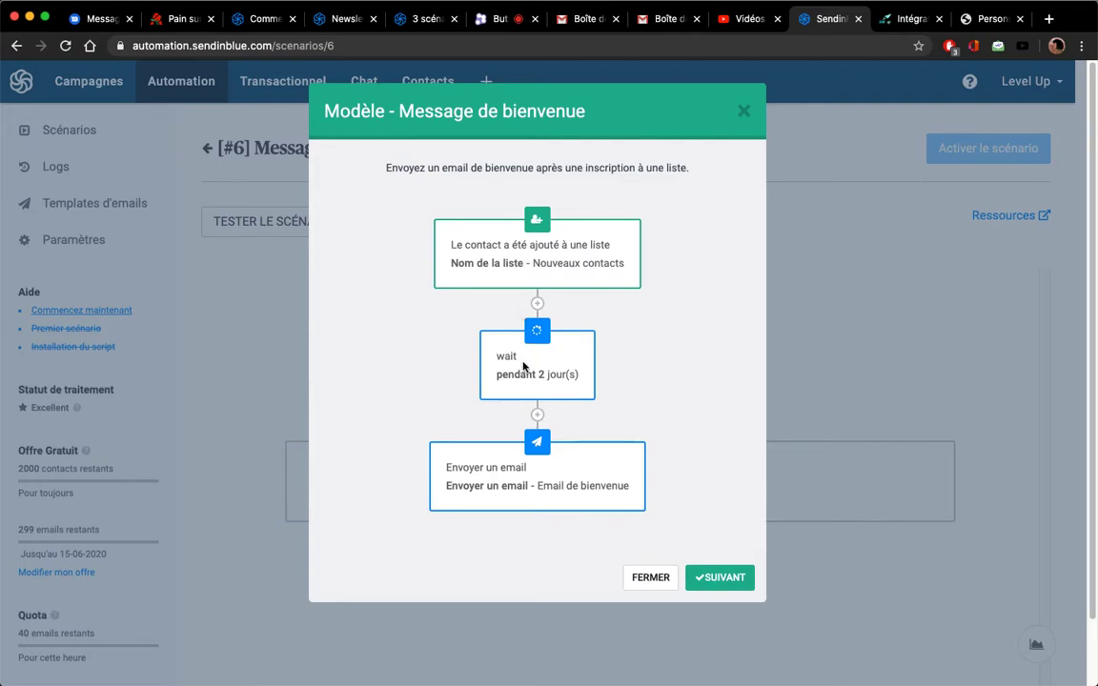
{"action": "left_click", "coordinate": [696, 578]}
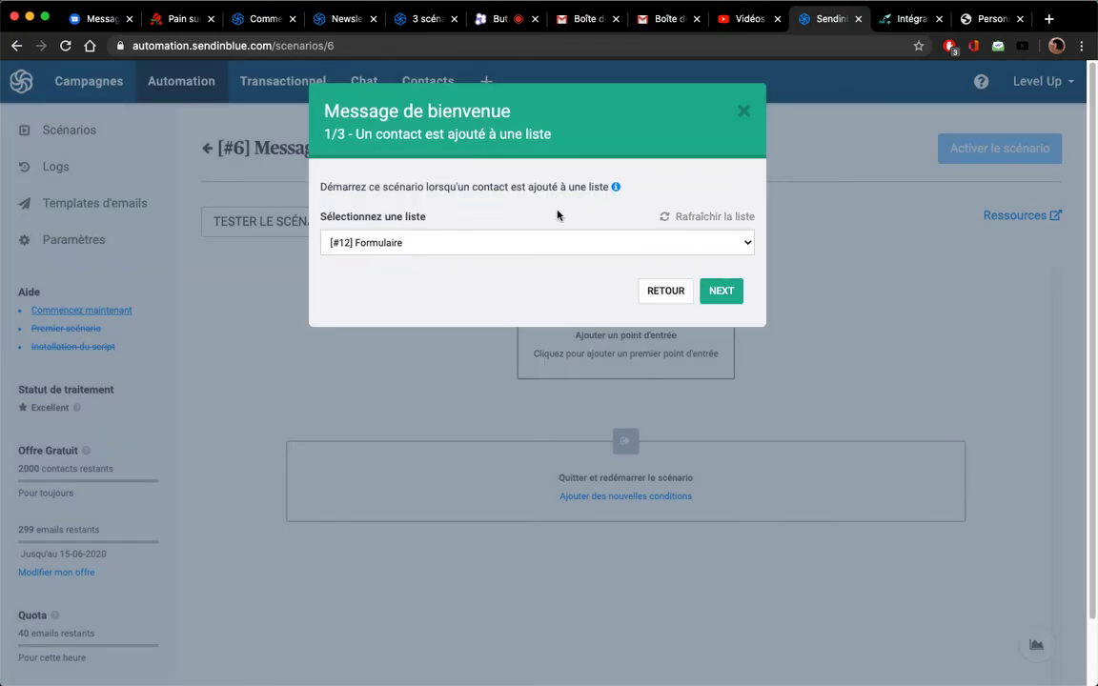
{"action": "left_click", "coordinate": [719, 289]}
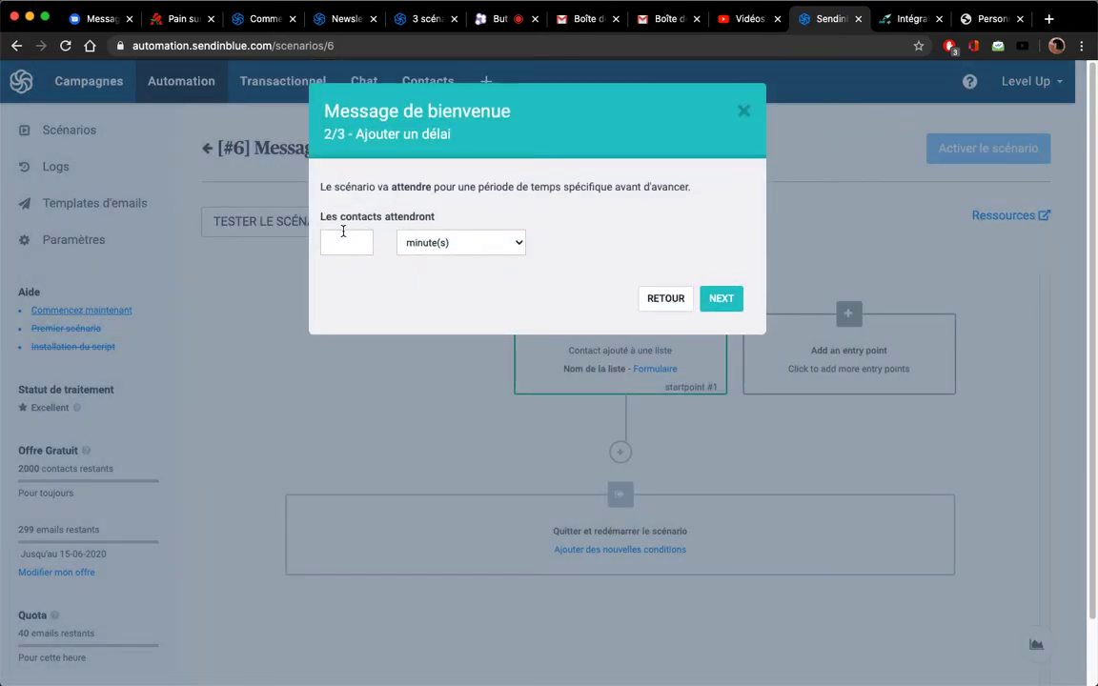
Set the scenario's delay to 1 minute
{"action": "left_click", "coordinate": [349, 232]}
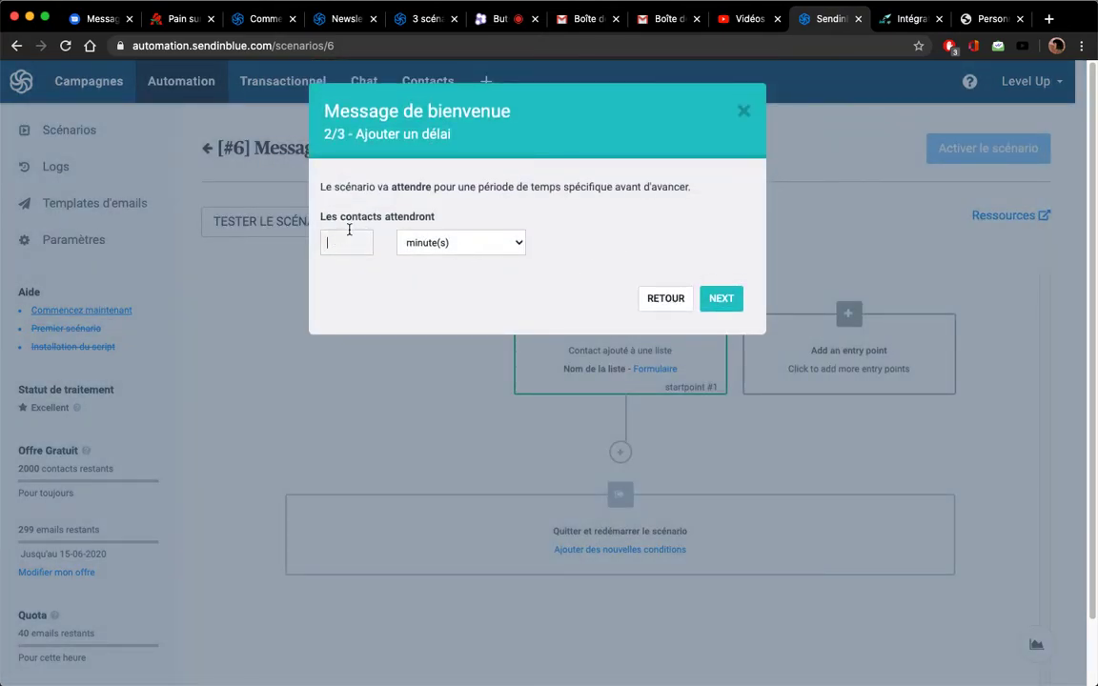
{"action": "type", "text": "1"}
{"action": "left_click", "coordinate": [721, 299]}
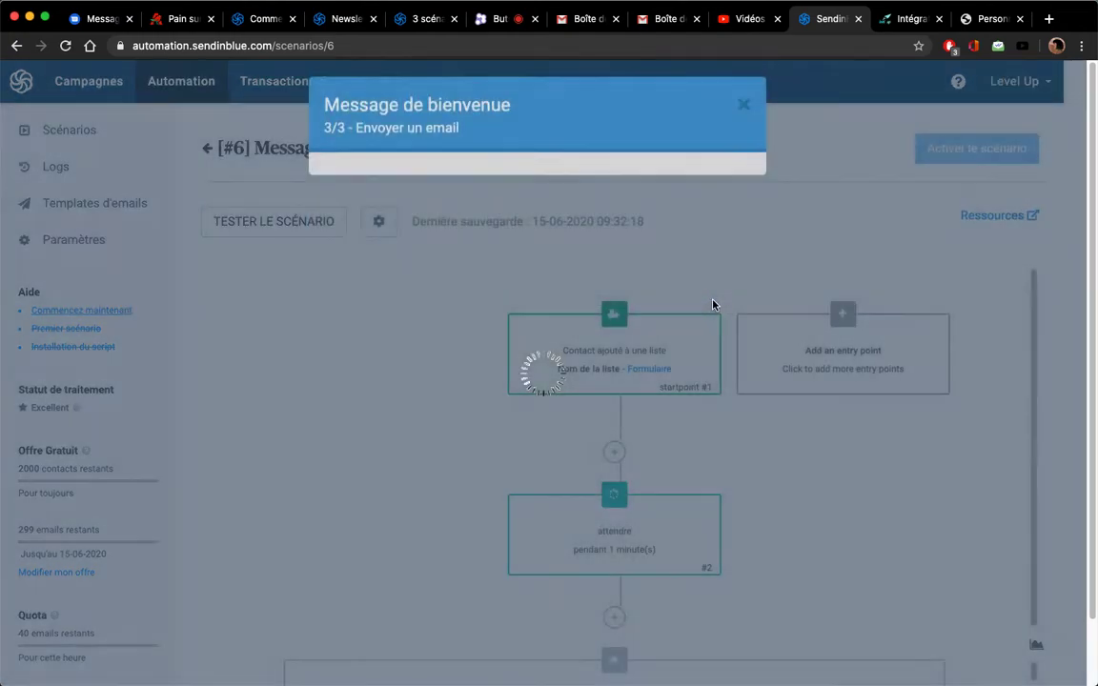
Send the 'Default template - Welcome Mail_3' email without scheduled sending, and finish the workflow
{"action": "left_click", "coordinate": [524, 235]}
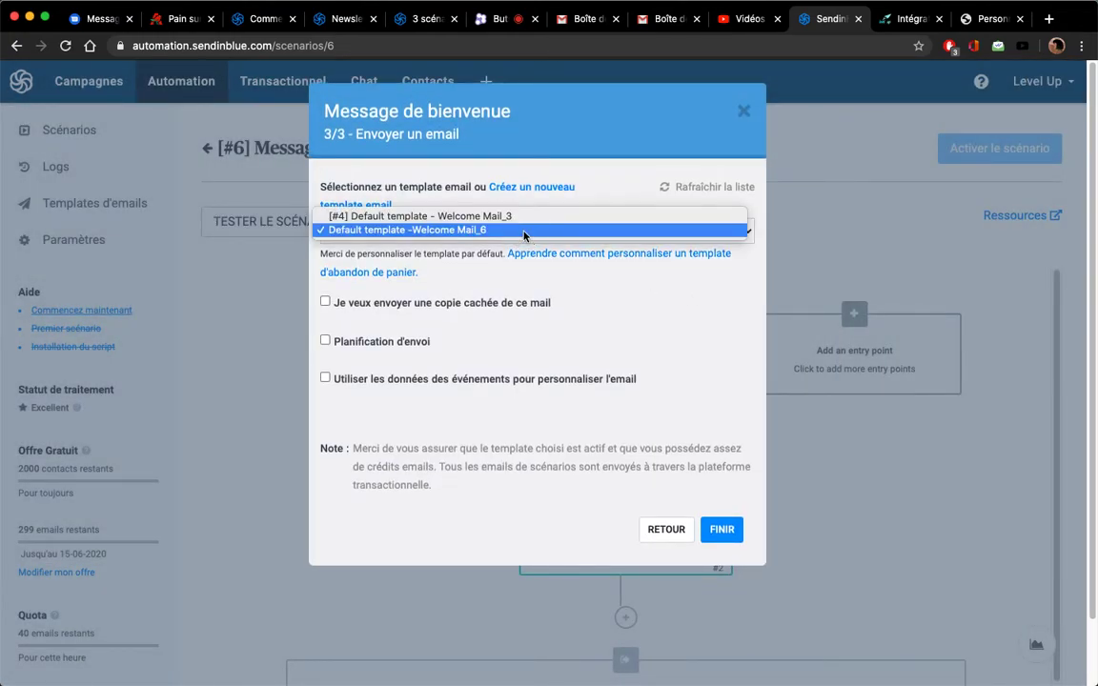
{"action": "left_click", "coordinate": [524, 217]}
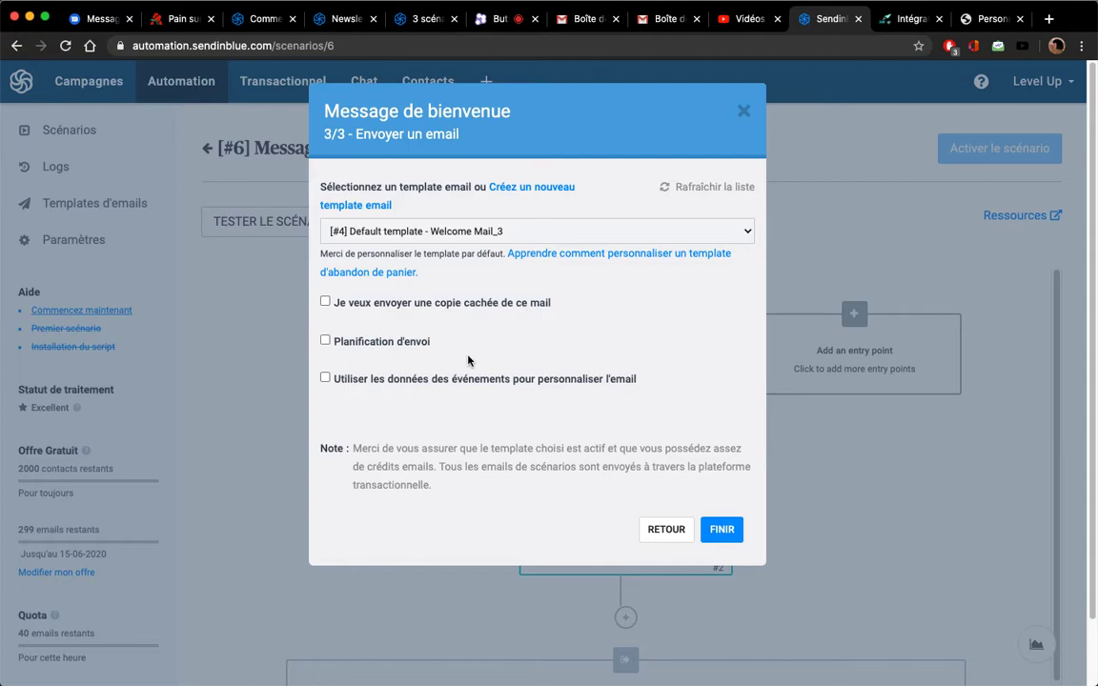
{"action": "left_click", "coordinate": [326, 341]}
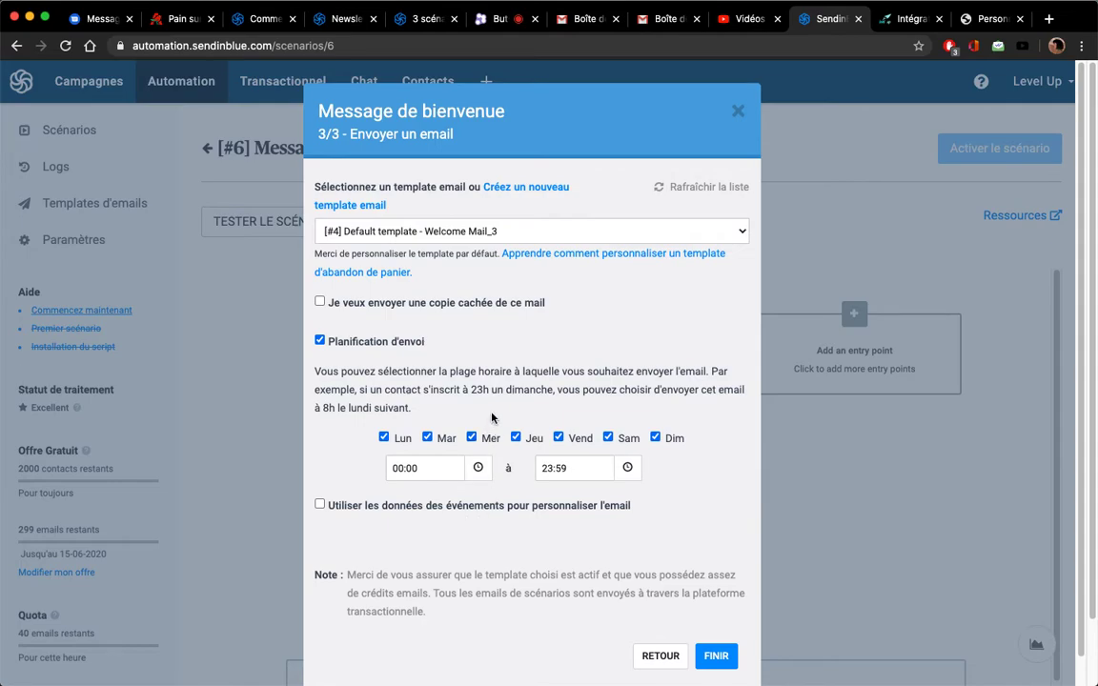
{"action": "left_click", "coordinate": [319, 340]}
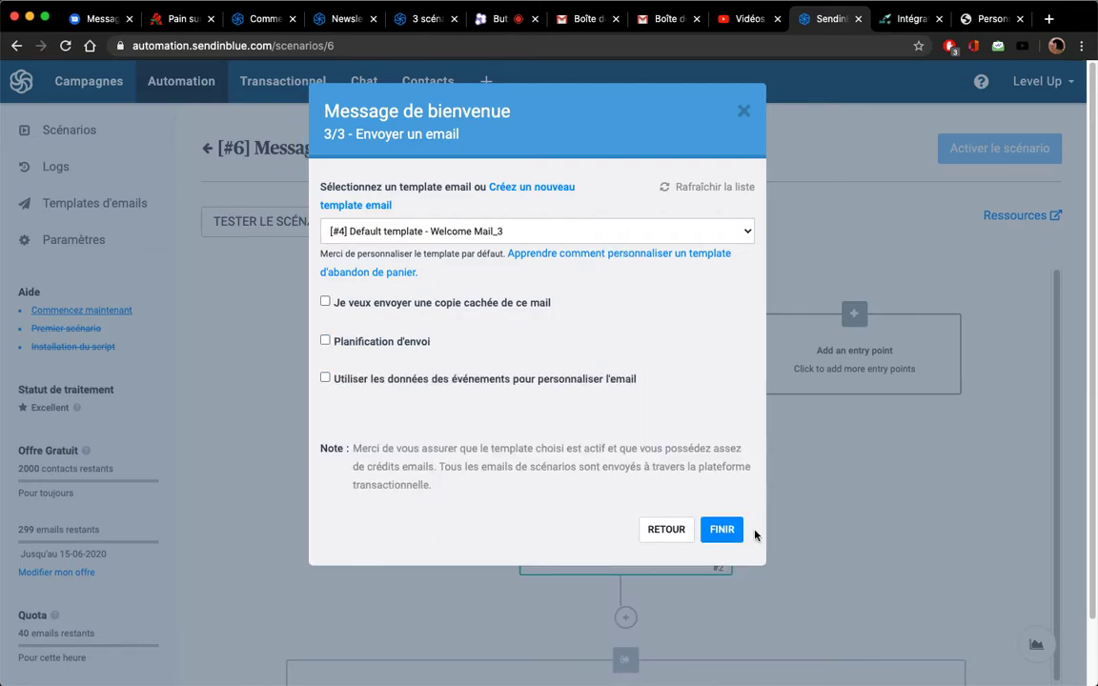
{"action": "left_click", "coordinate": [722, 531]}
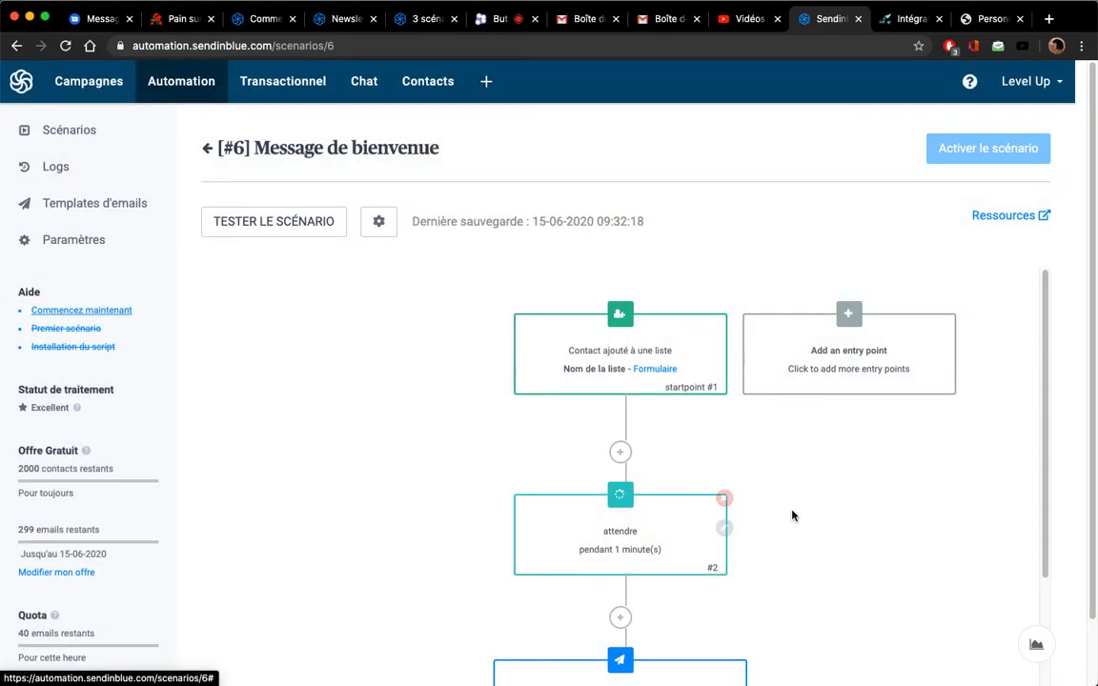
Reload the scenario page and activate Message de bienvenue #6 so it shows Actif
{"action": "scroll", "coordinate": [744, 420], "scroll_direction": "down", "scroll_amount": 1}
{"action": "scroll", "coordinate": [746, 420], "scroll_direction": "down", "scroll_amount": 2}
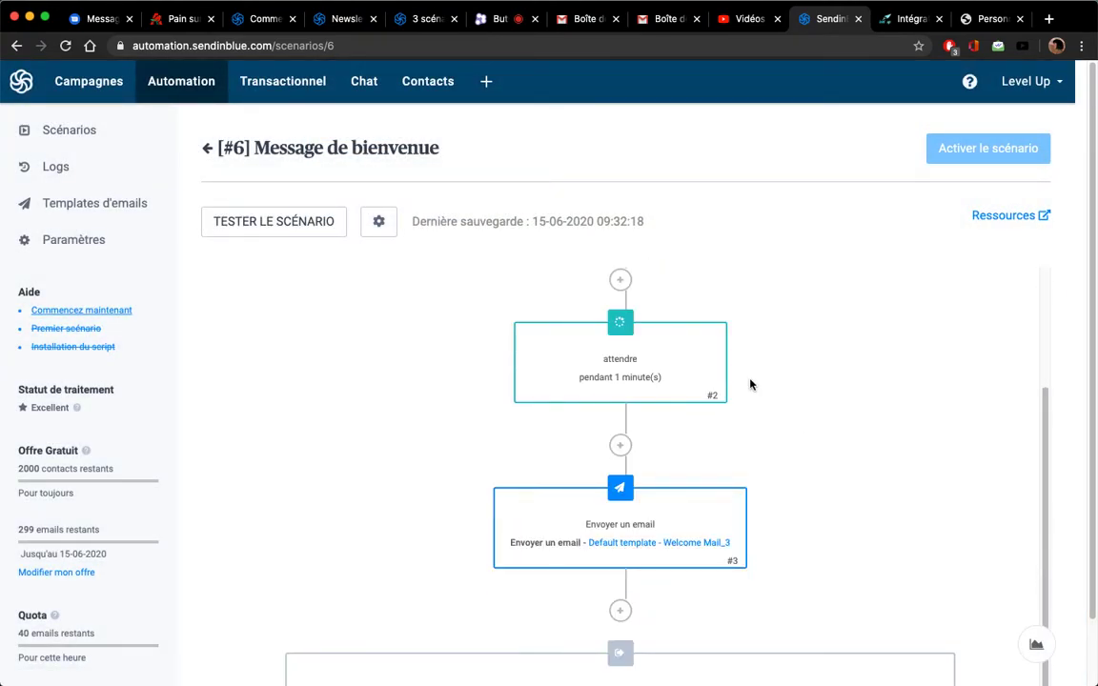
{"action": "scroll", "coordinate": [750, 384], "scroll_direction": "down", "scroll_amount": 1}
{"action": "scroll", "coordinate": [750, 385], "scroll_direction": "up", "scroll_amount": 4}
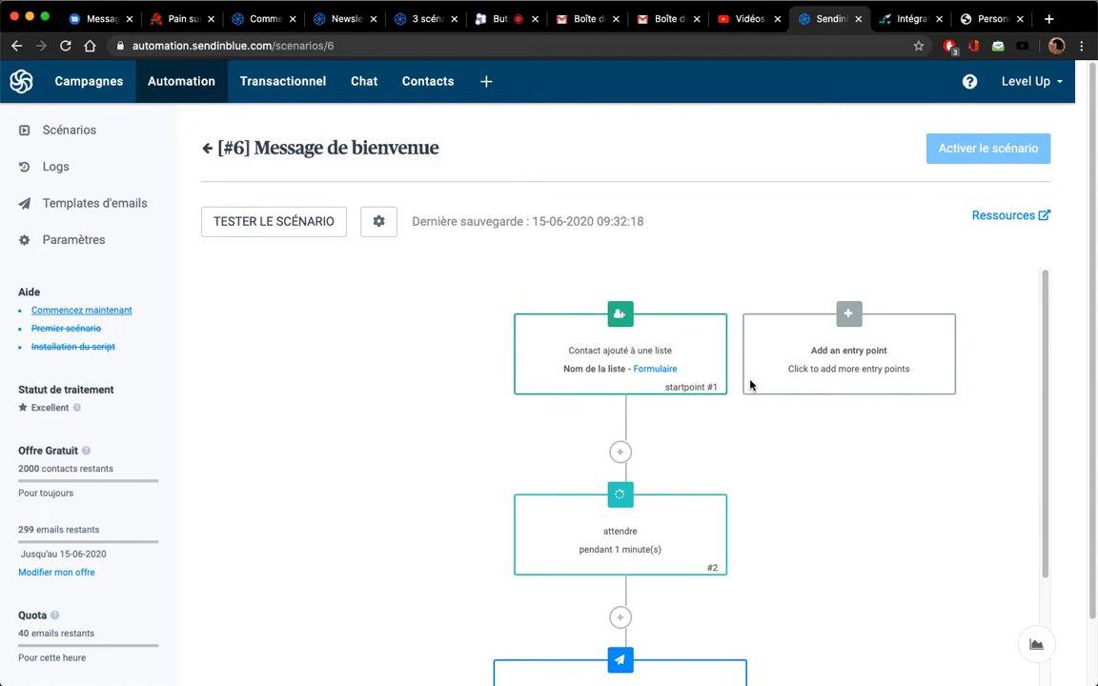
{"action": "scroll", "coordinate": [767, 424], "scroll_direction": "down", "scroll_amount": 4}
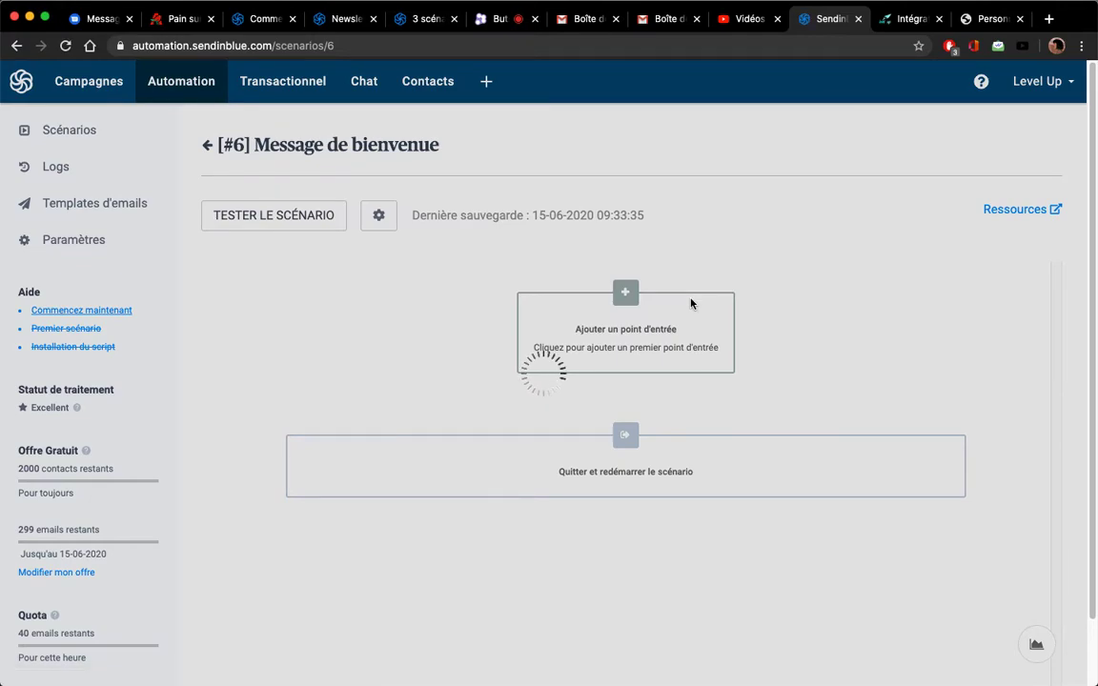
{"action": "scroll", "coordinate": [691, 303], "scroll_direction": "down", "scroll_amount": 2}
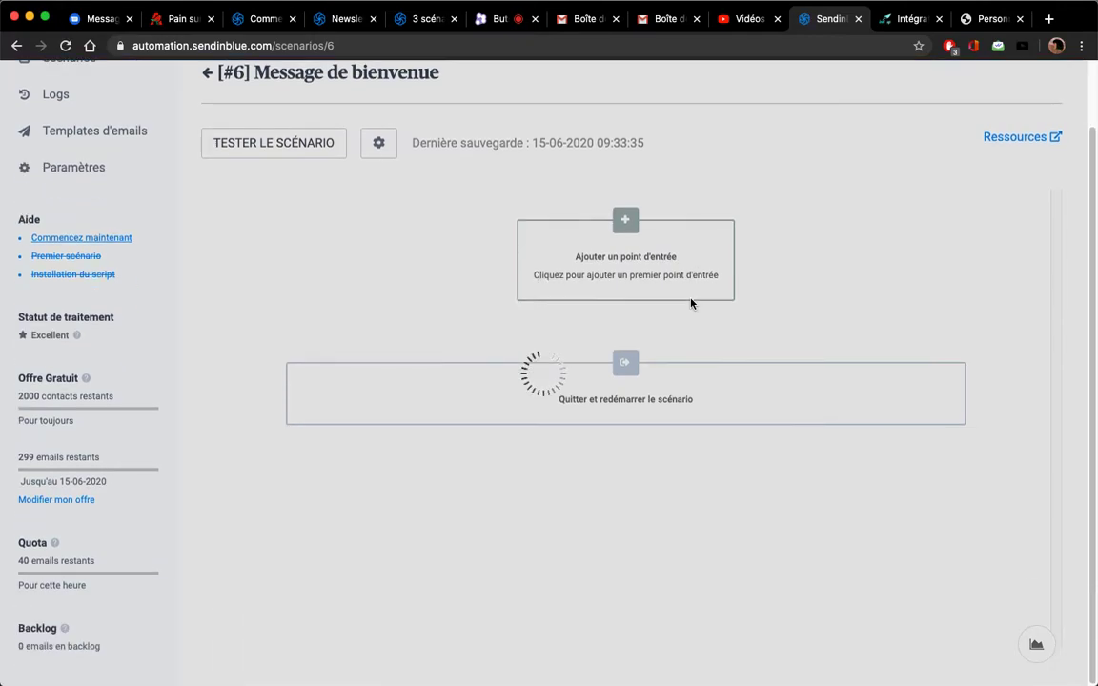
{"action": "scroll", "coordinate": [692, 303], "scroll_direction": "up", "scroll_amount": 2}
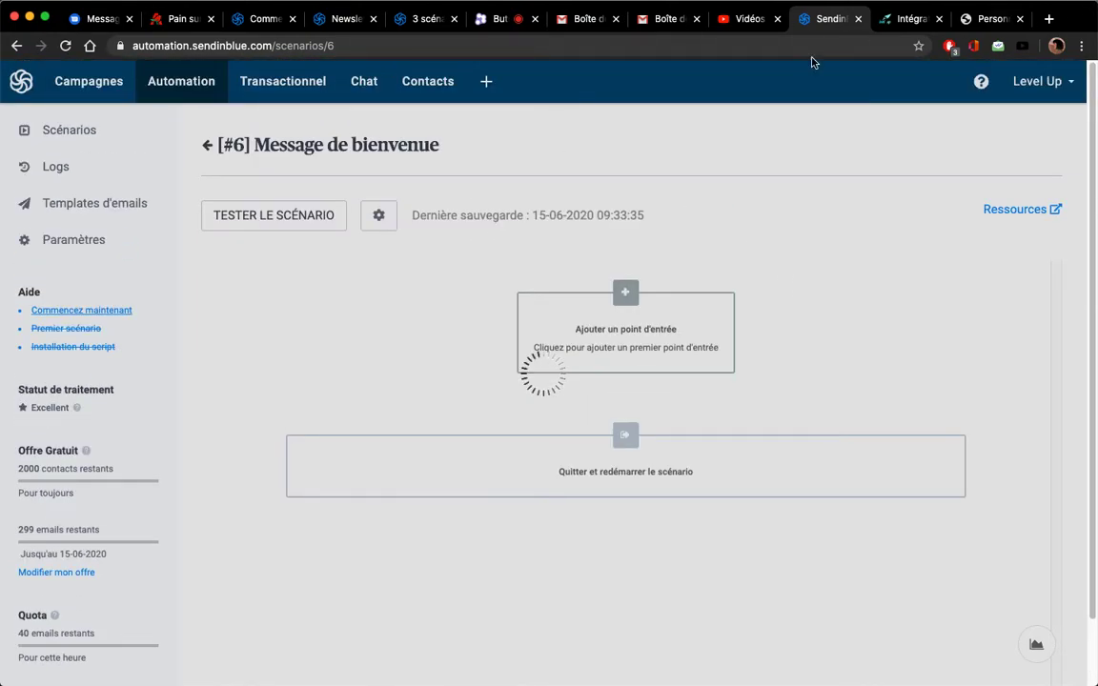
{"action": "left_click", "coordinate": [66, 46]}
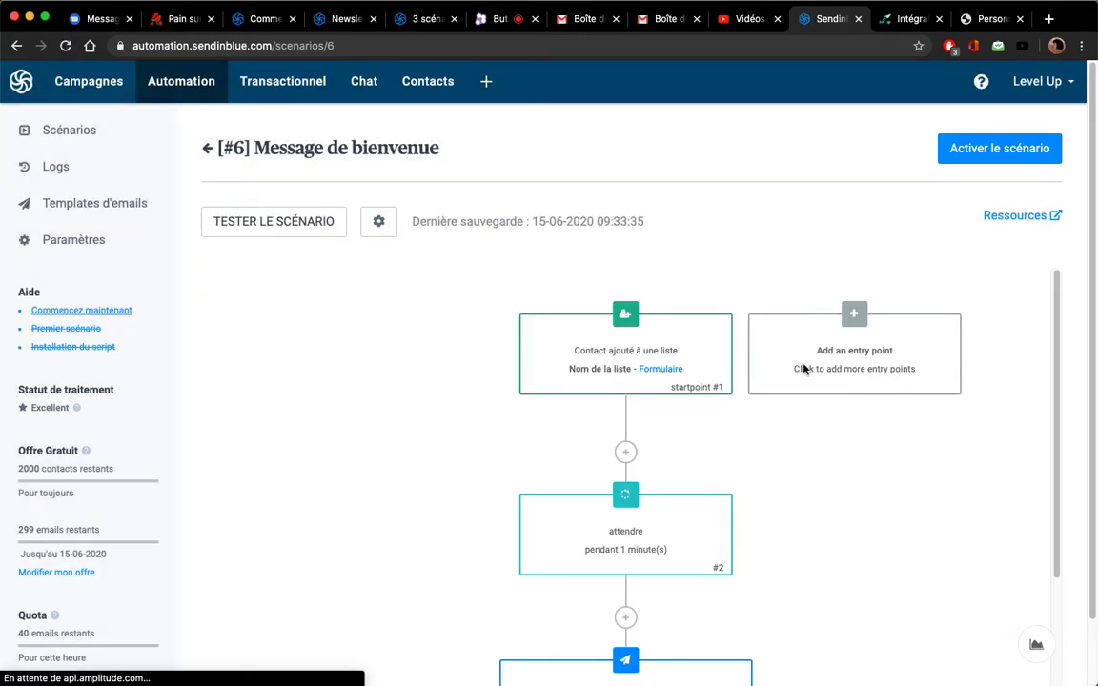
{"action": "left_click", "coordinate": [1019, 151]}
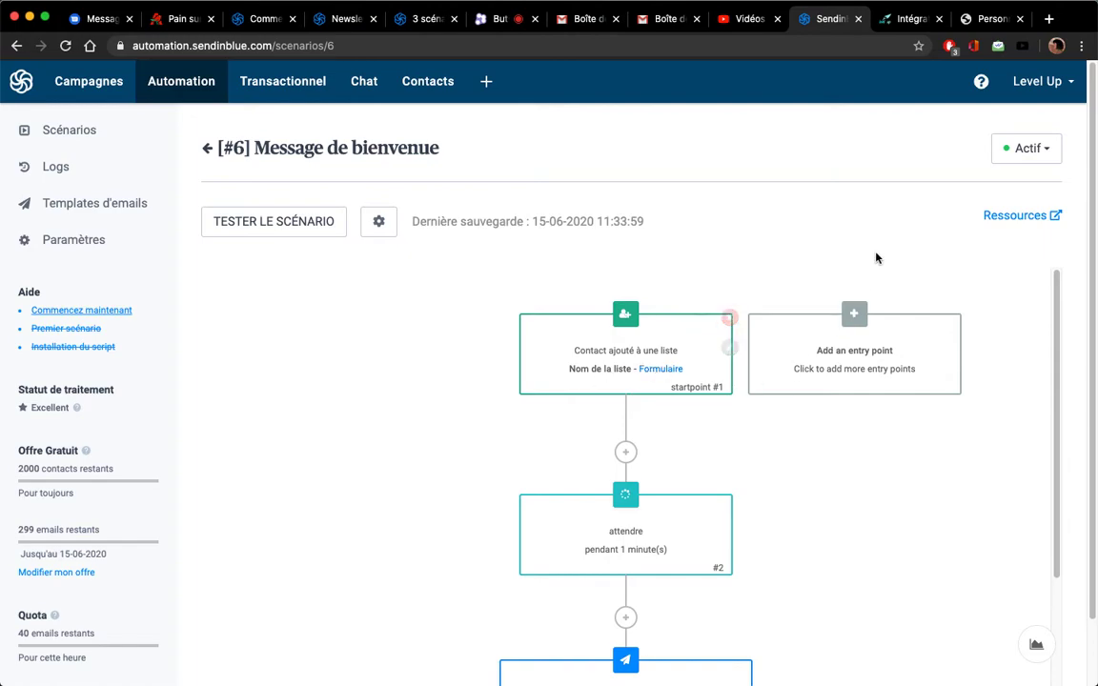
{"action": "scroll", "coordinate": [687, 410], "scroll_direction": "down", "scroll_amount": 4}
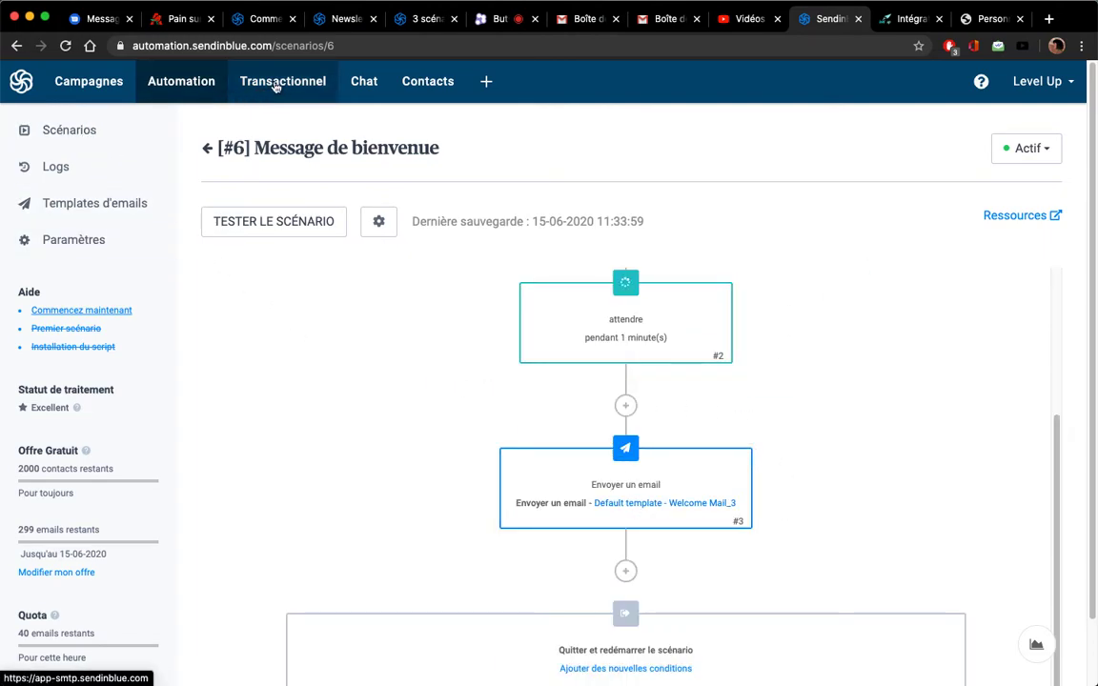
Confirm the [12] Formulaire contact list holds one contact, then switch over to Safari
{"action": "left_click", "coordinate": [429, 82]}
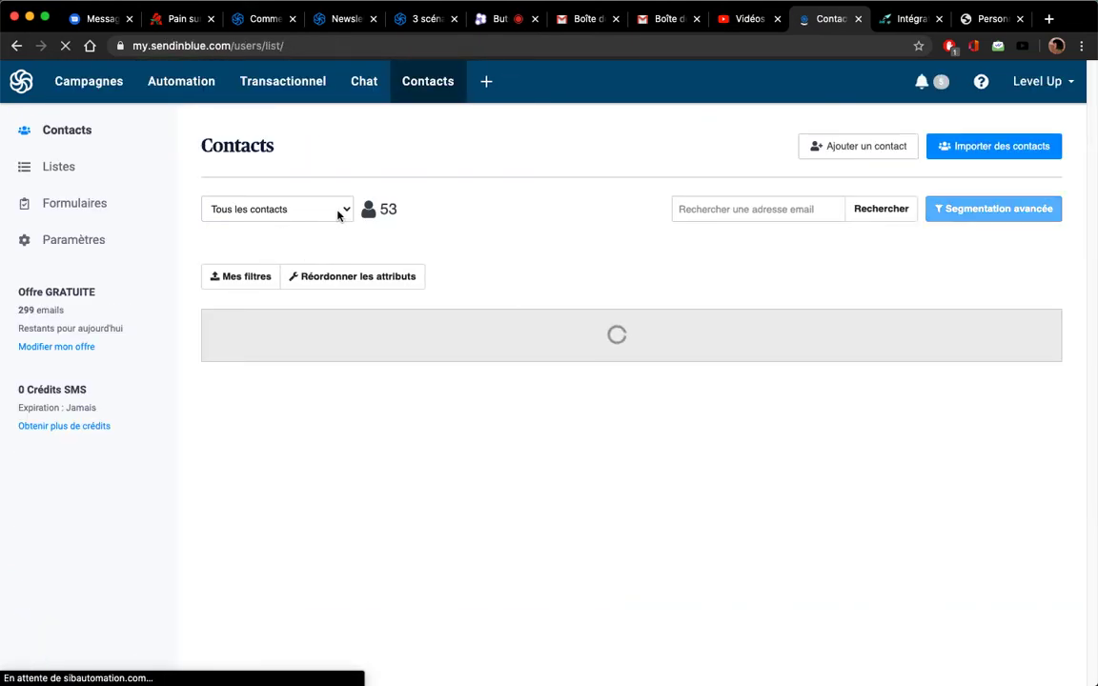
{"action": "left_click", "coordinate": [337, 212]}
{"action": "left_click", "coordinate": [274, 249]}
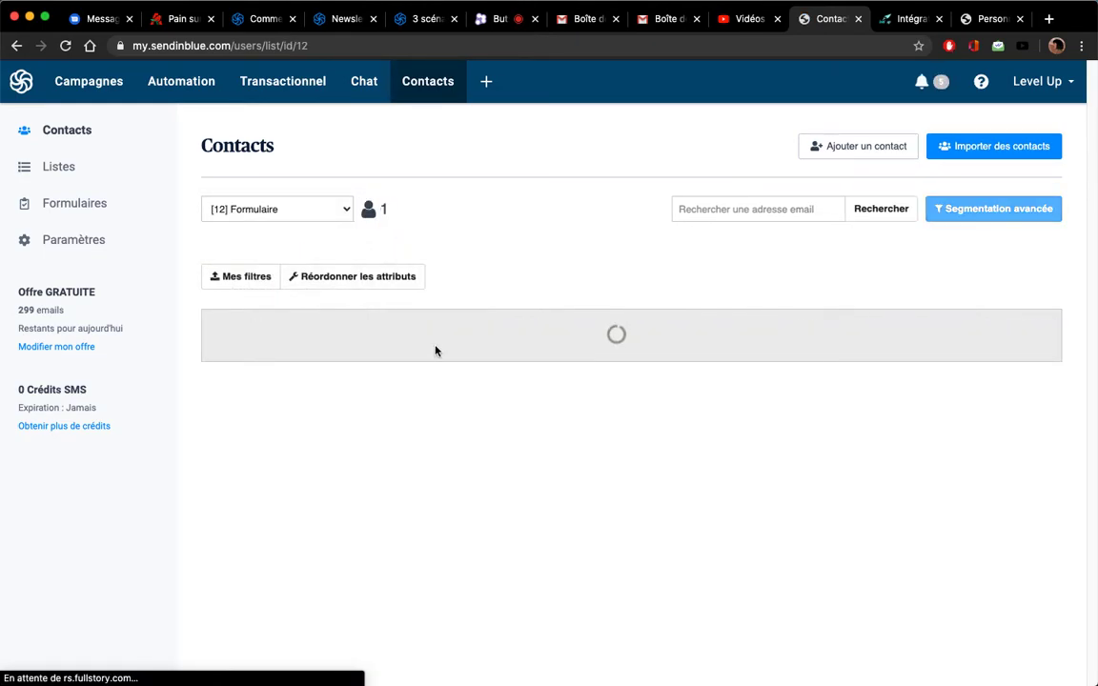
{"action": "left_click", "coordinate": [884, 19]}
{"action": "key", "text": "super+Tab"}
{"action": "key", "text": "super+Tab"}
{"action": "key", "text": "super+Tab"}
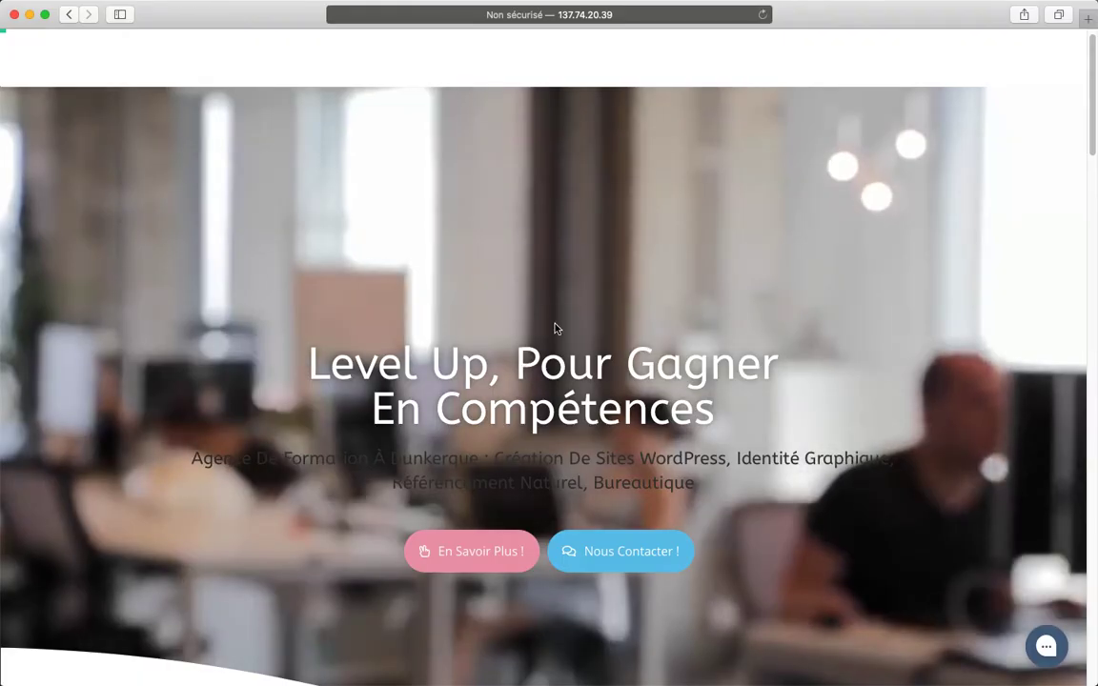
Reload the Level Up site, copy its address, and open a private browsing window
{"action": "key", "text": "super+r"}
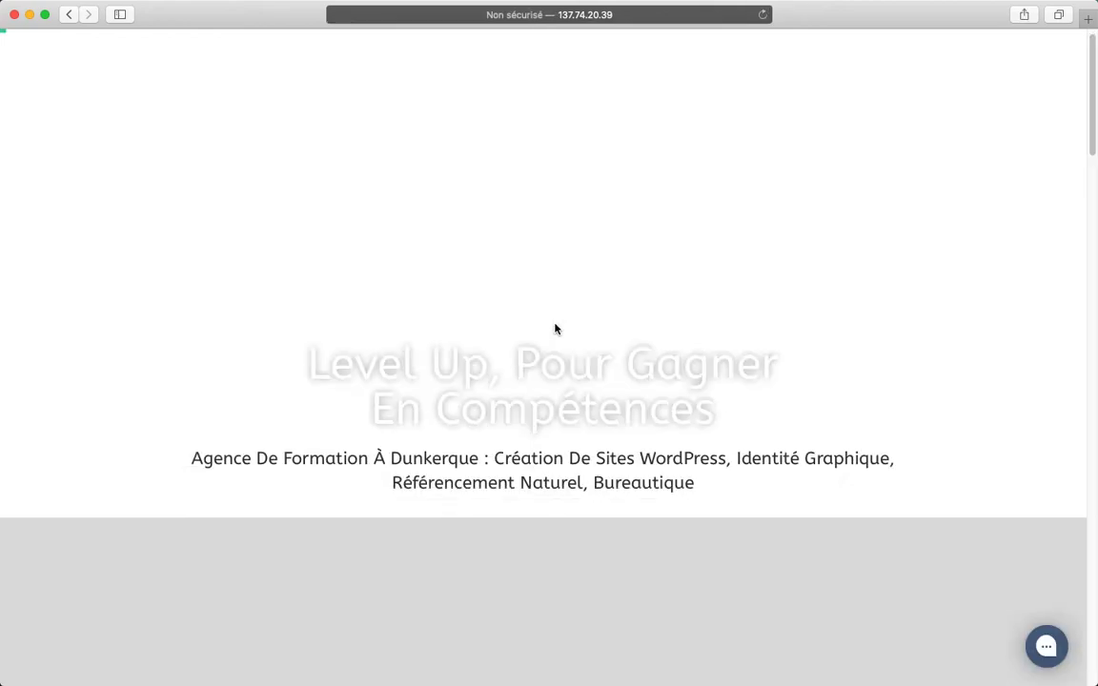
{"action": "scroll", "coordinate": [577, 330], "scroll_direction": "down", "scroll_amount": 2}
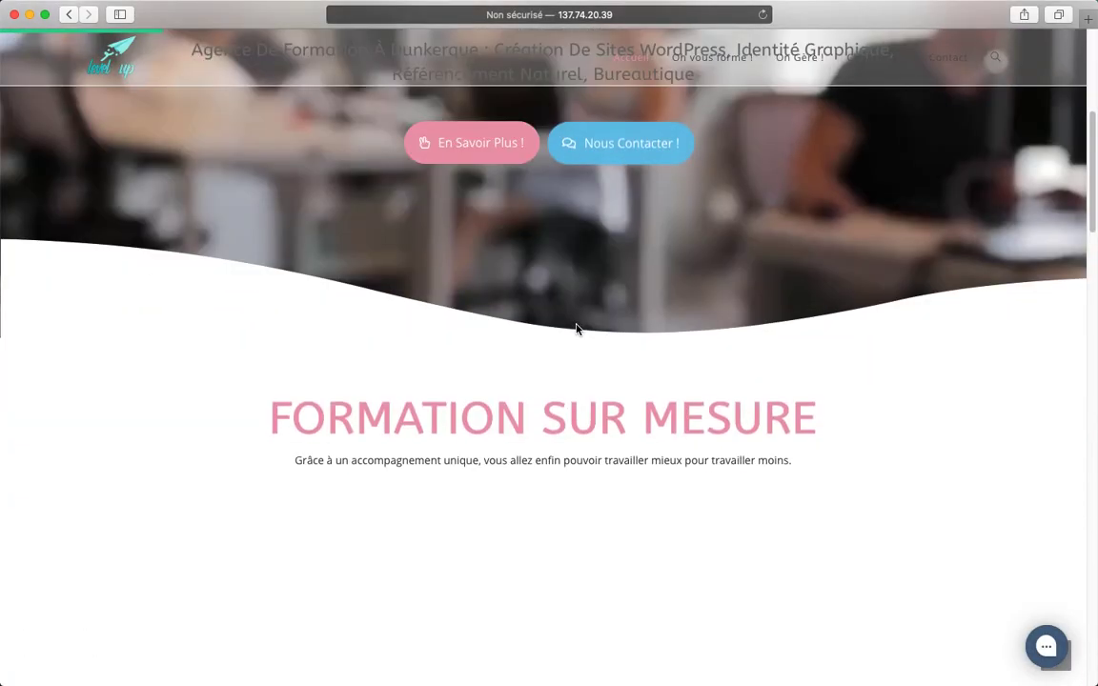
{"action": "scroll", "coordinate": [578, 330], "scroll_direction": "up", "scroll_amount": 5}
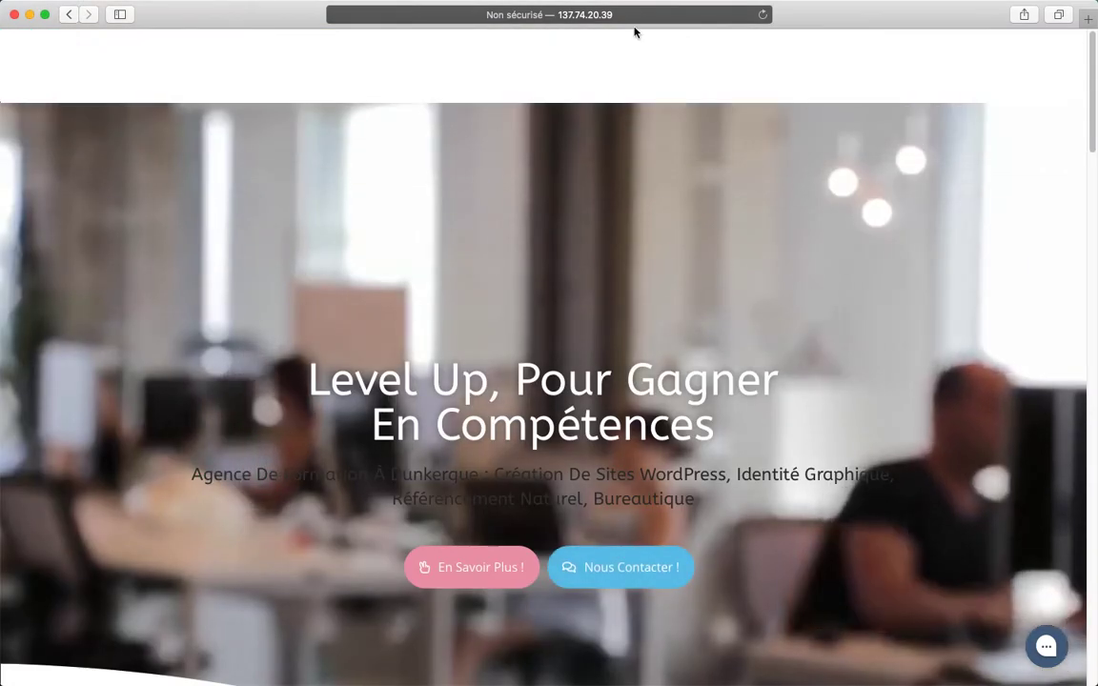
{"action": "left_click", "coordinate": [637, 15]}
{"action": "key", "text": "super+c"}
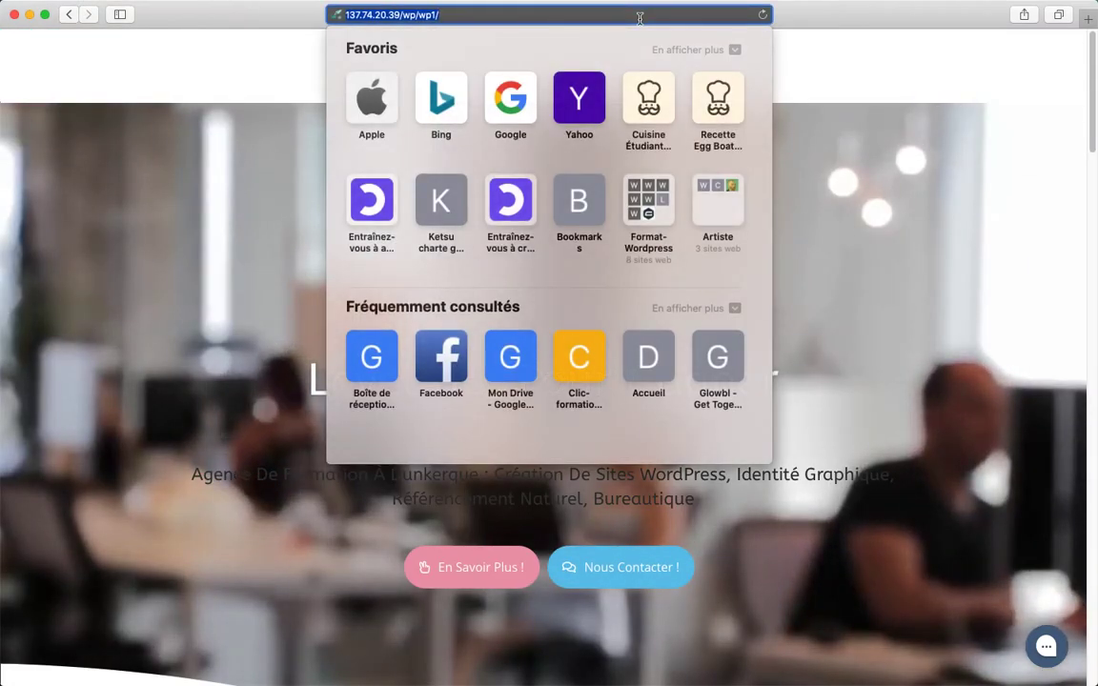
{"action": "key", "text": "super+shift+n"}
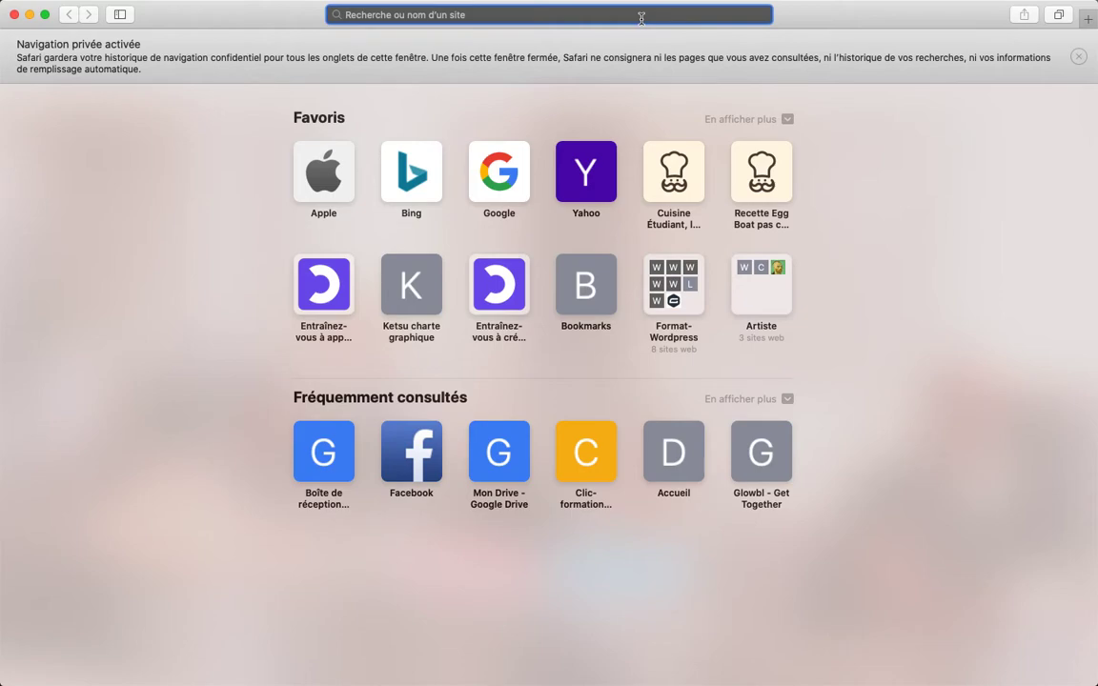
Load the Level Up site privately and fill the signup pop-up with a test name and e-mail
{"action": "key", "text": "super+v"}
{"action": "key", "text": "Return"}
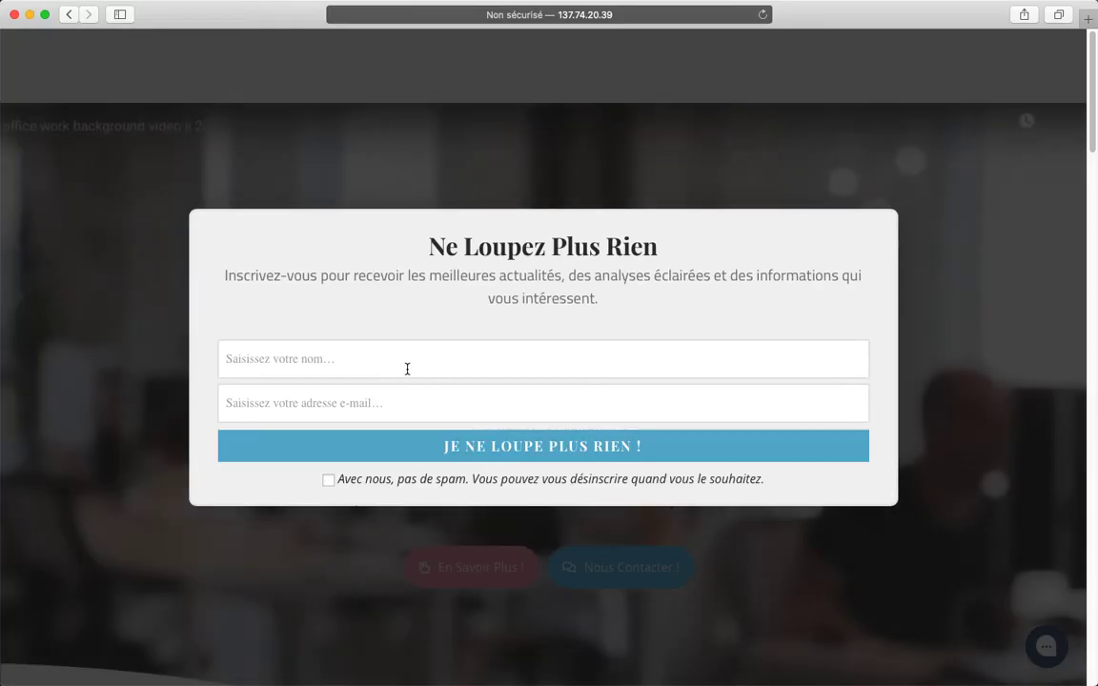
{"action": "left_click", "coordinate": [407, 368]}
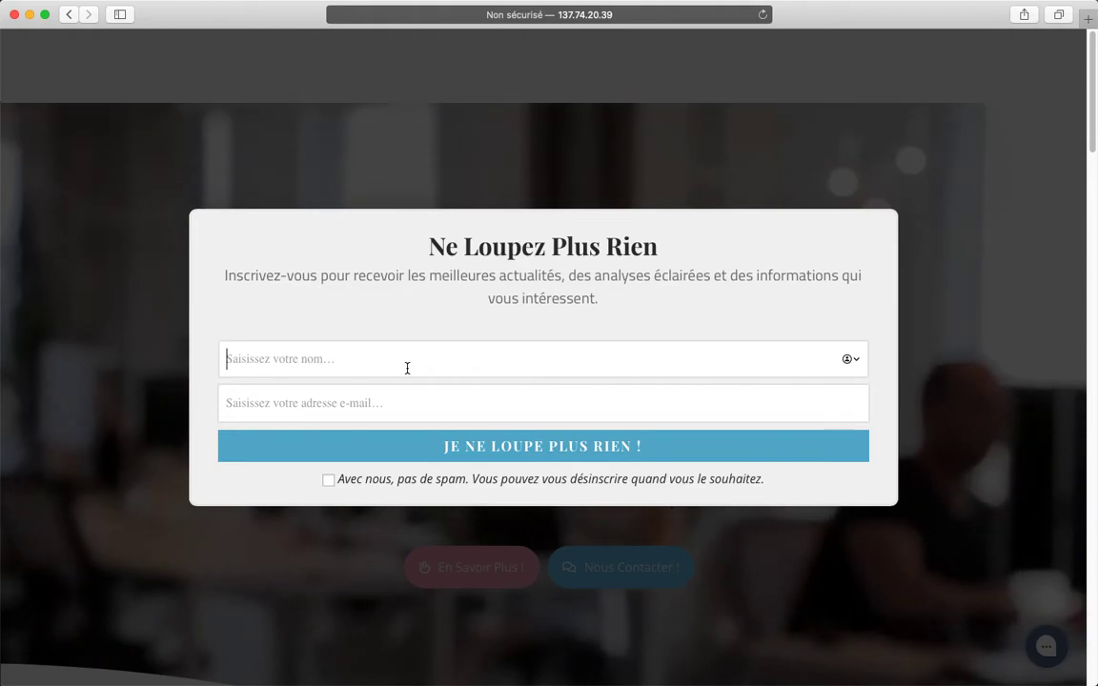
{"action": "type", "text": "conan"}
{"action": "key", "text": "Tab"}
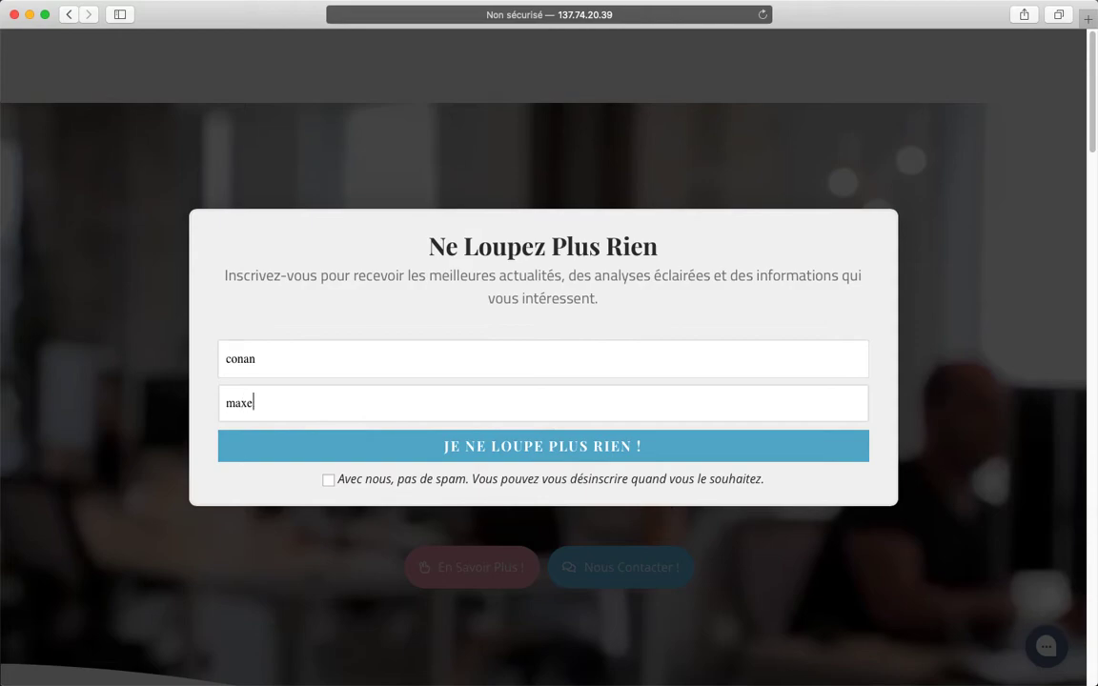
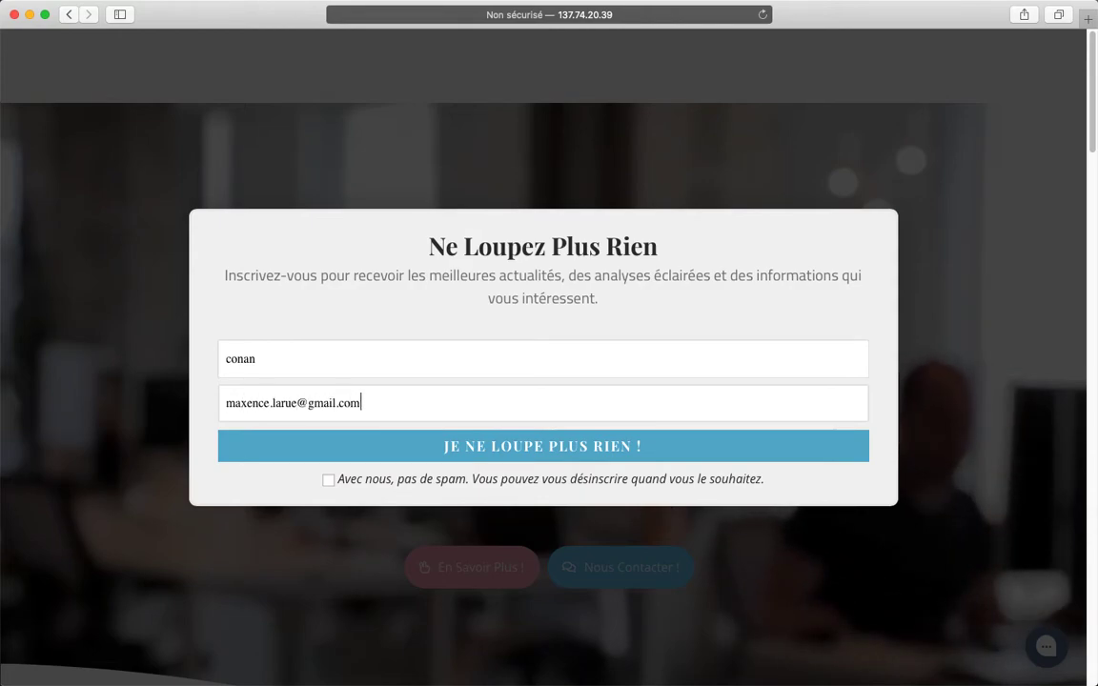
Submit the signup pop-up with the no-spam box ticked via 'Je ne loupe plus rien !' and close the thank-you message
{"action": "left_click", "coordinate": [429, 477]}
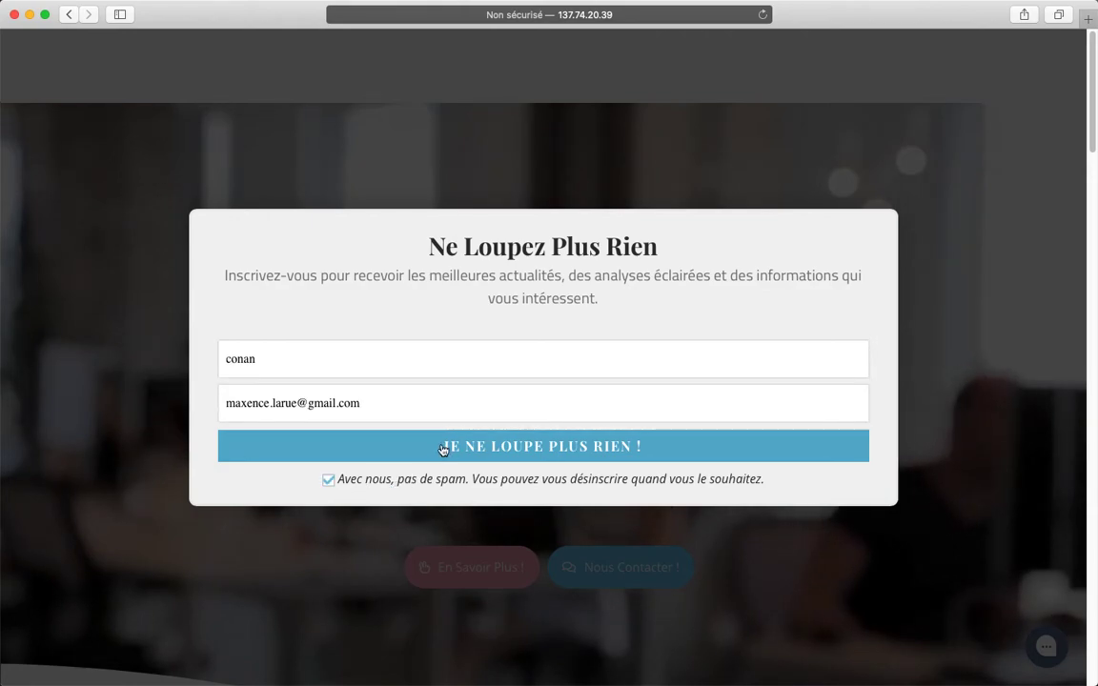
{"action": "left_click", "coordinate": [444, 446]}
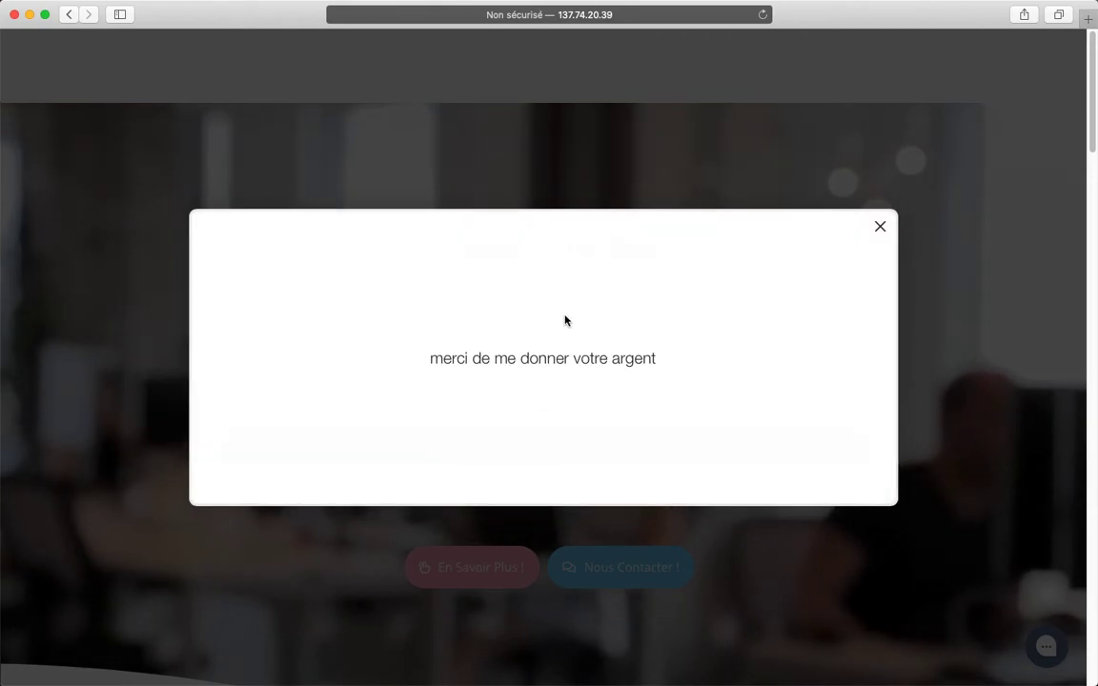
{"action": "left_click", "coordinate": [556, 181]}
{"action": "scroll", "coordinate": [546, 381], "scroll_direction": "down", "scroll_amount": 10}
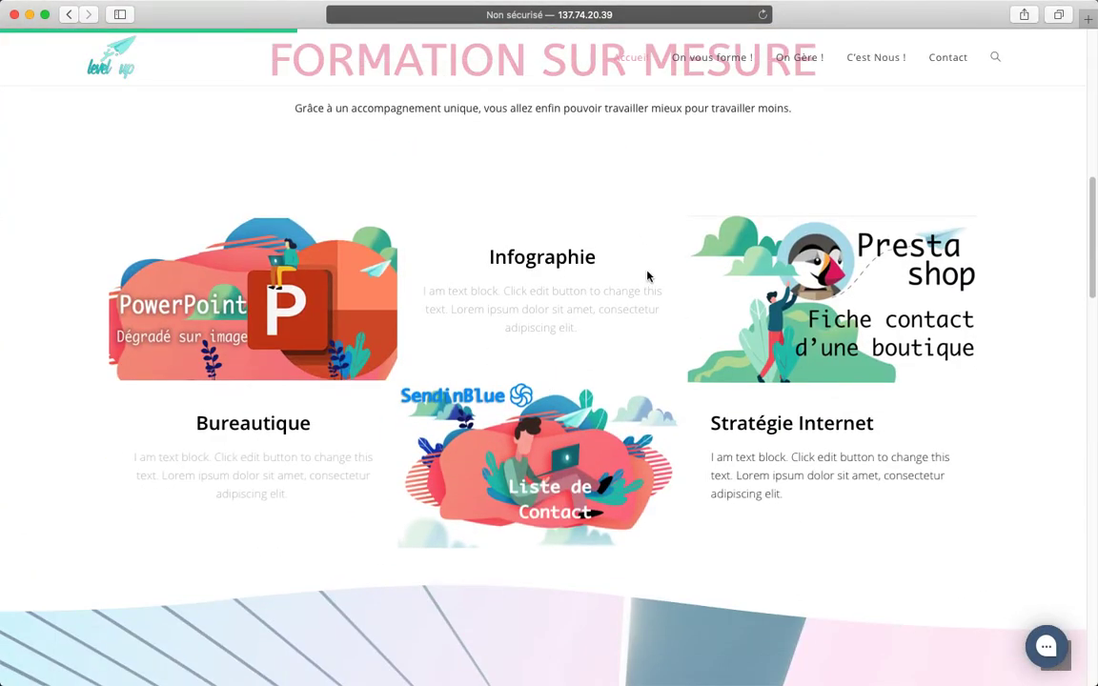
{"action": "key", "text": "super+Tab"}
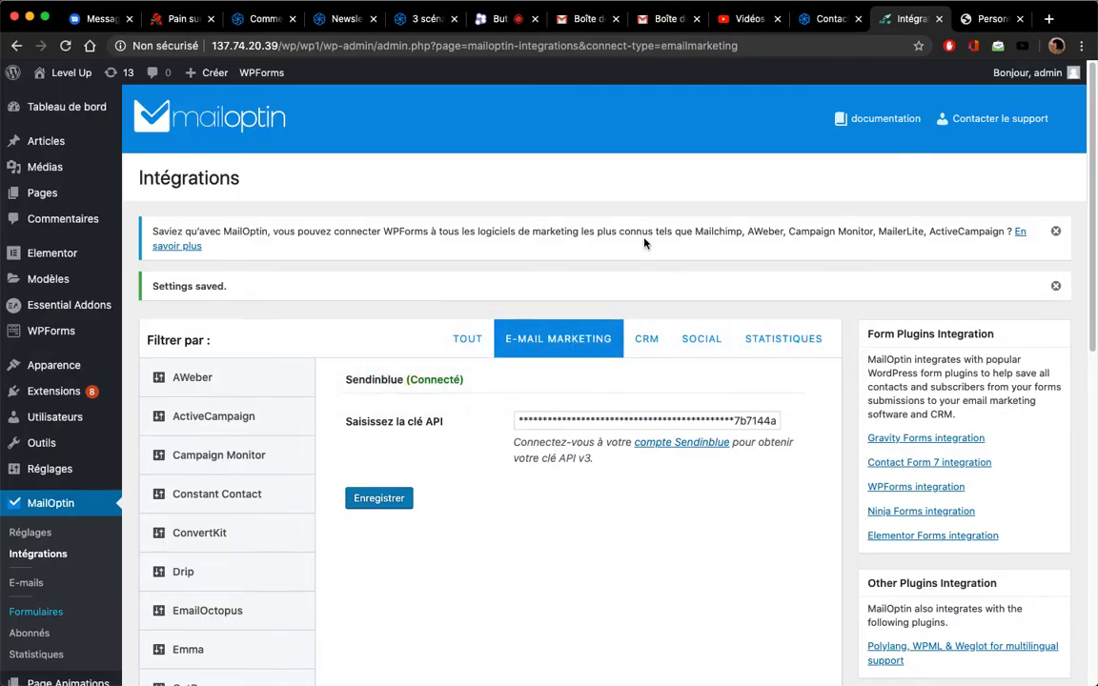
Refresh the Sendinblue contacts list to confirm the new signup appears in the Formulaire list
{"action": "left_click", "coordinate": [827, 19]}
{"action": "key", "text": "super+r"}
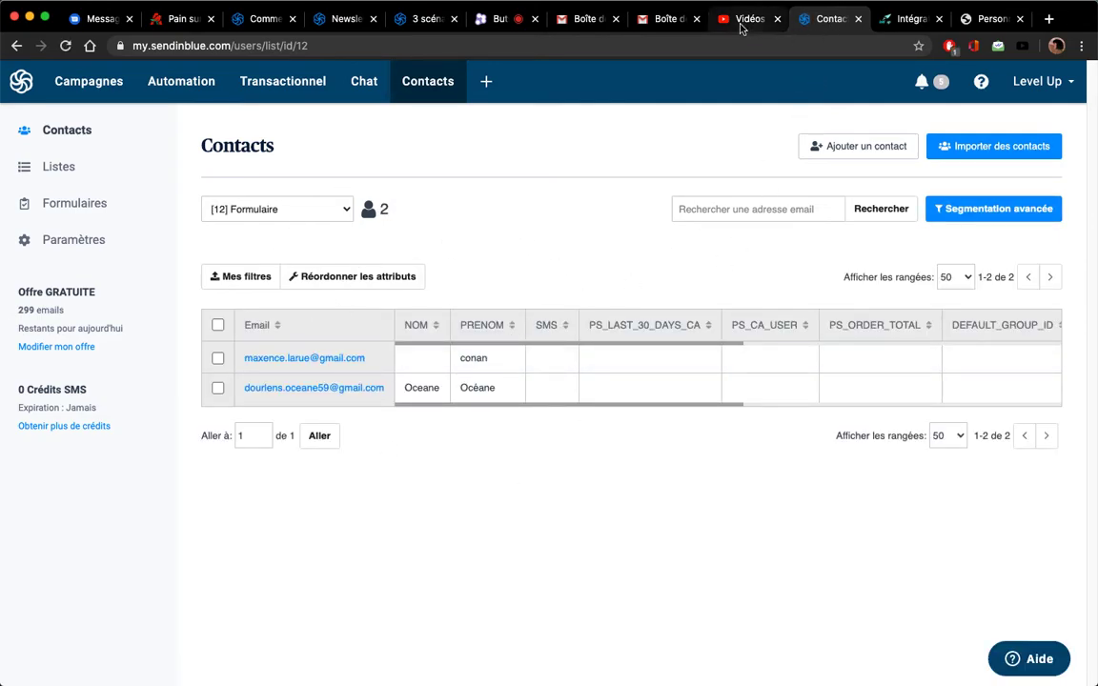
{"action": "left_click", "coordinate": [661, 25]}
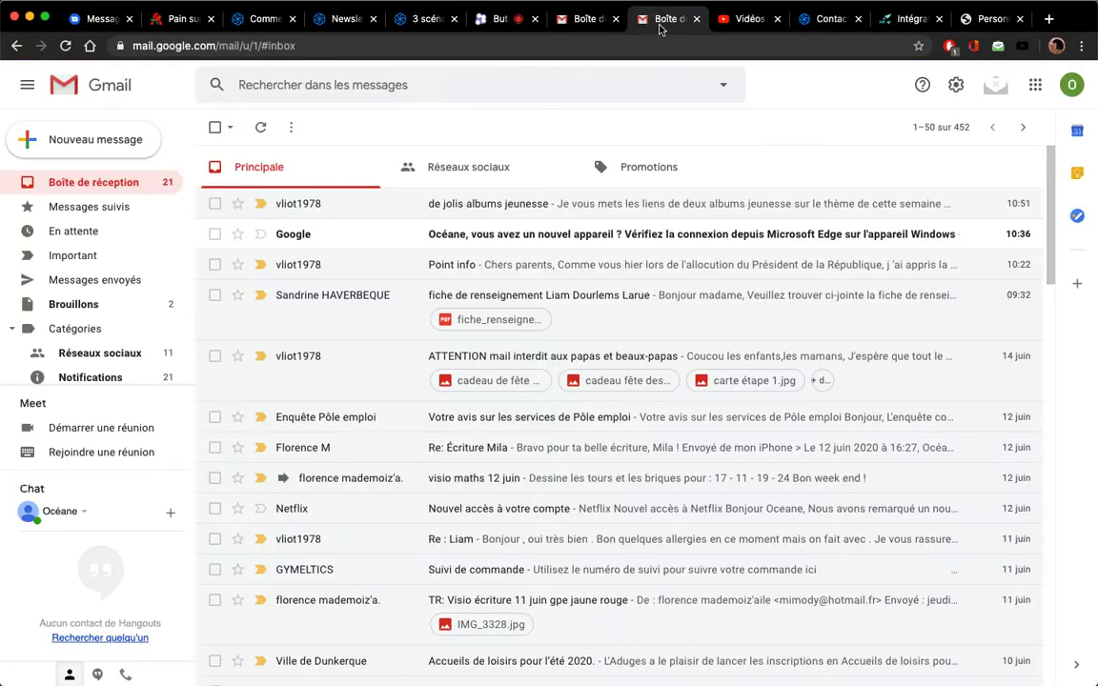
Reload the other Gmail account's inbox and check its Promotions category for new mail
{"action": "left_click", "coordinate": [580, 19]}
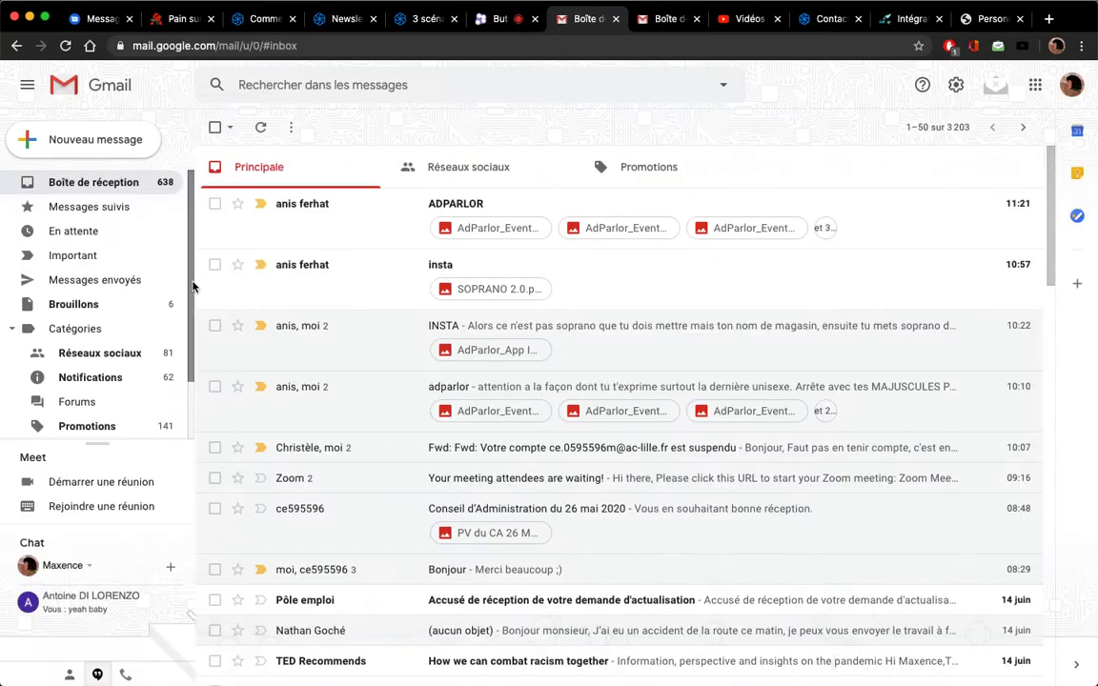
{"action": "key", "text": "super+r"}
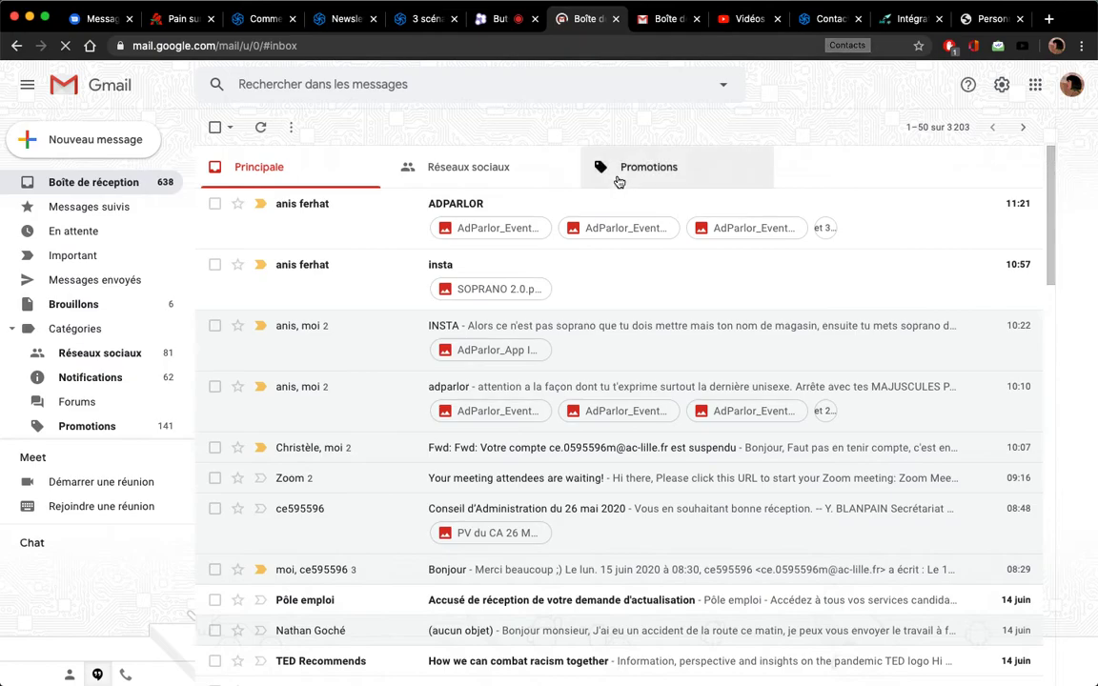
{"action": "left_click", "coordinate": [658, 174]}
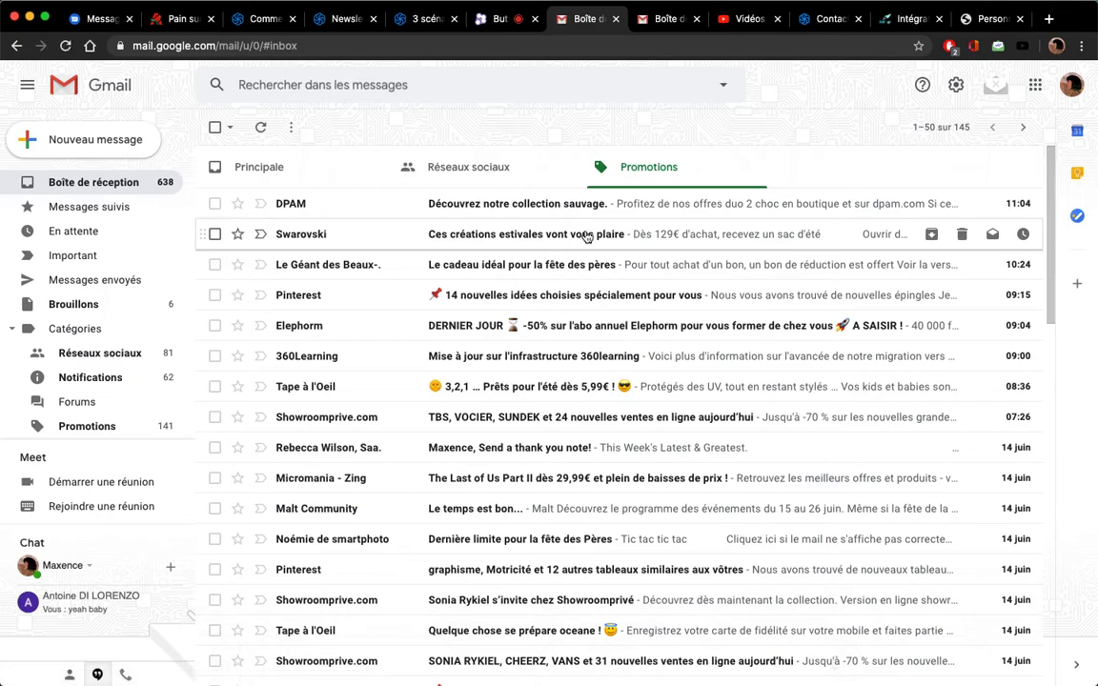
{"action": "left_click", "coordinate": [826, 18]}
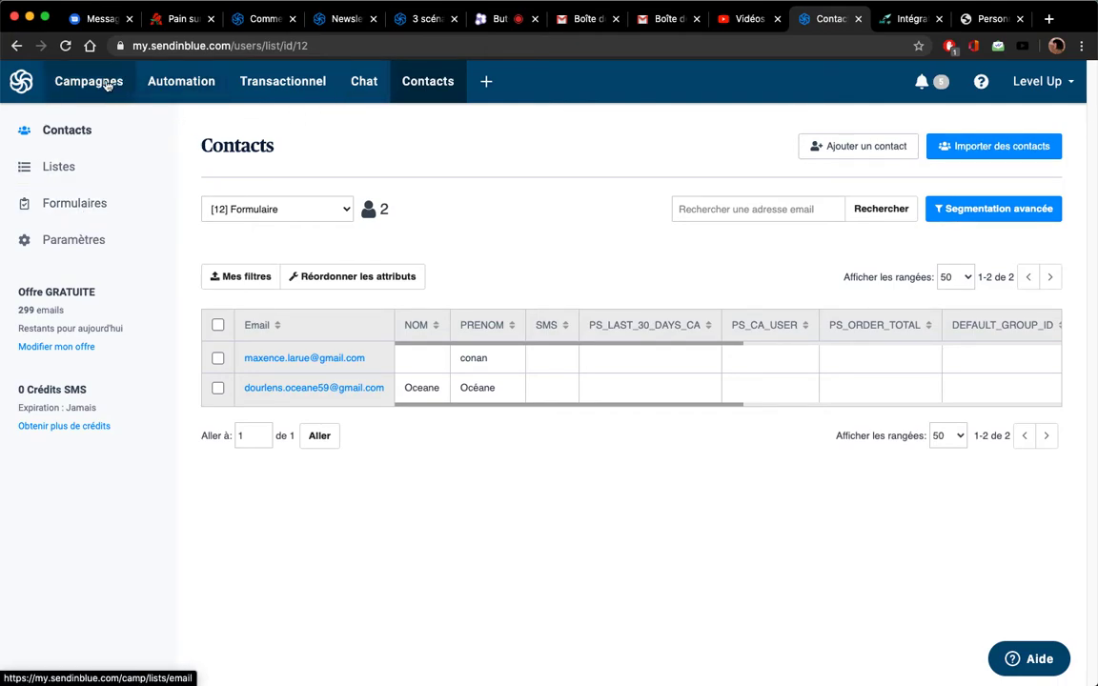
Check the welcome message scenario through Sendinblue's Automation, Templates d'emails and Tableau de bord pages
{"action": "left_click", "coordinate": [181, 82]}
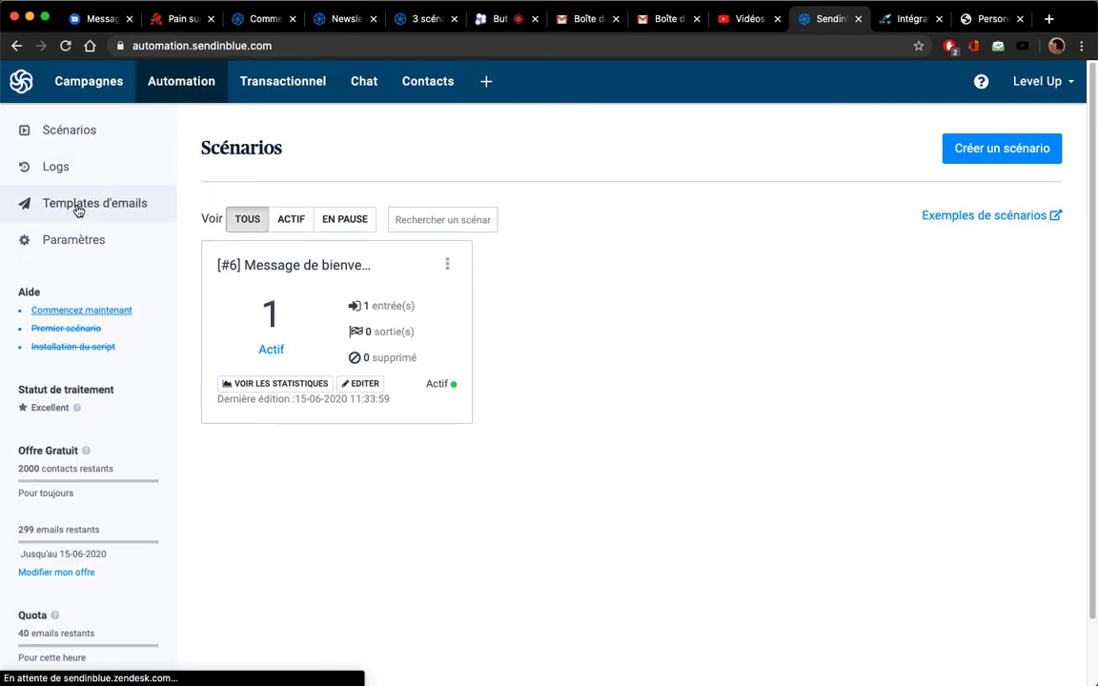
{"action": "left_click", "coordinate": [79, 208]}
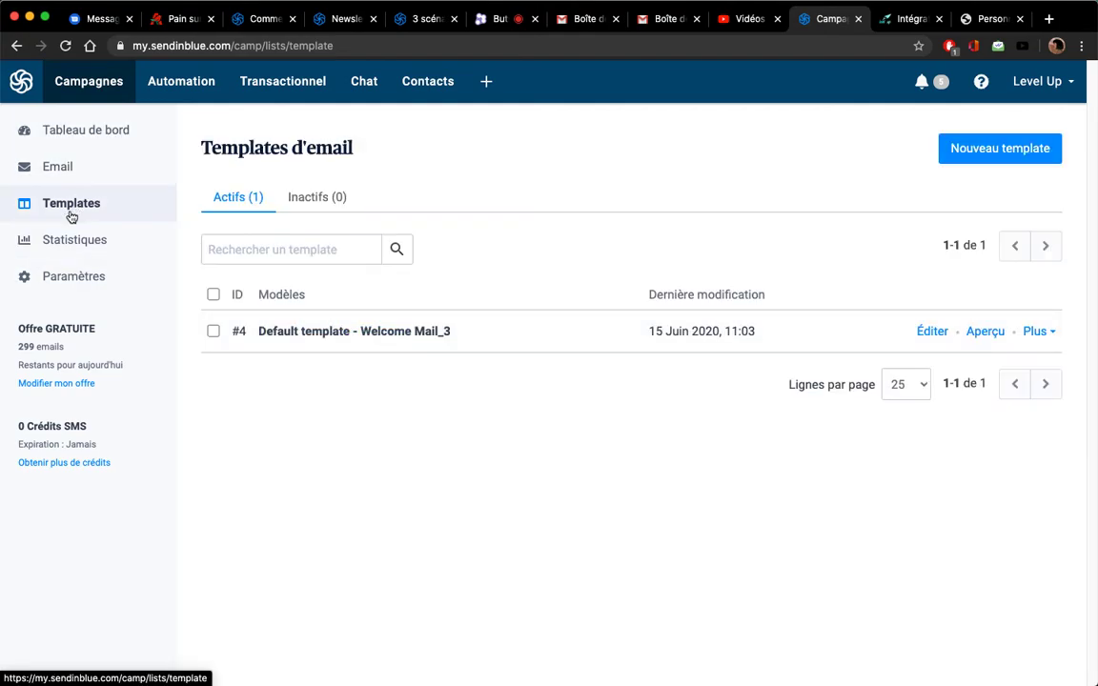
{"action": "left_click", "coordinate": [83, 138]}
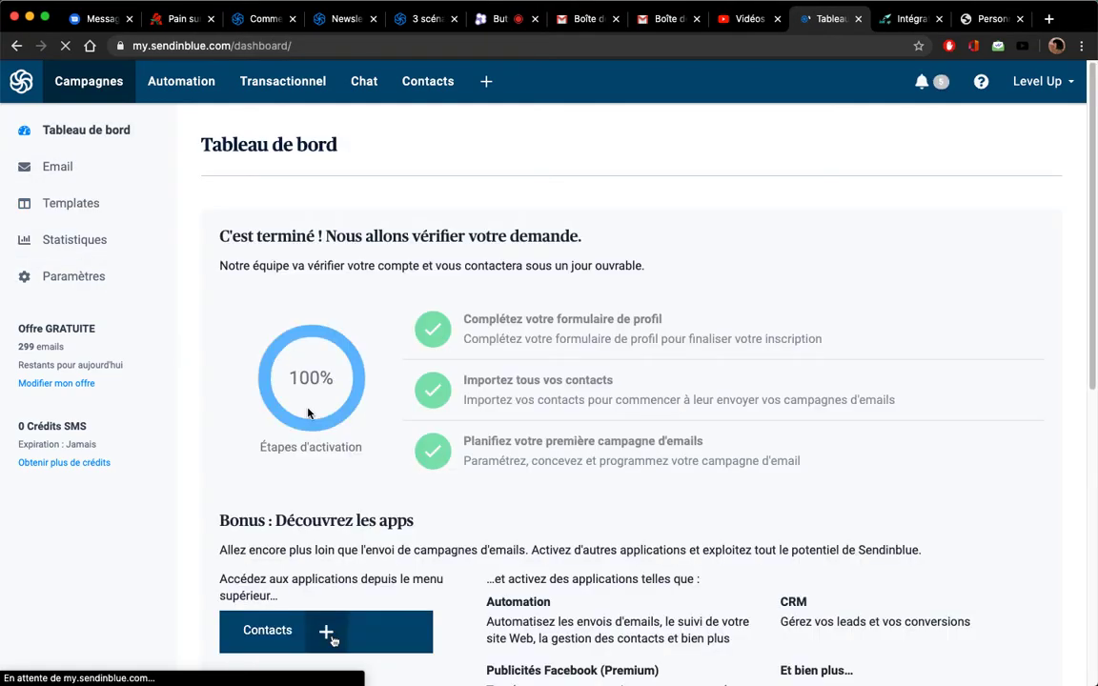
{"action": "left_click", "coordinate": [150, 84]}
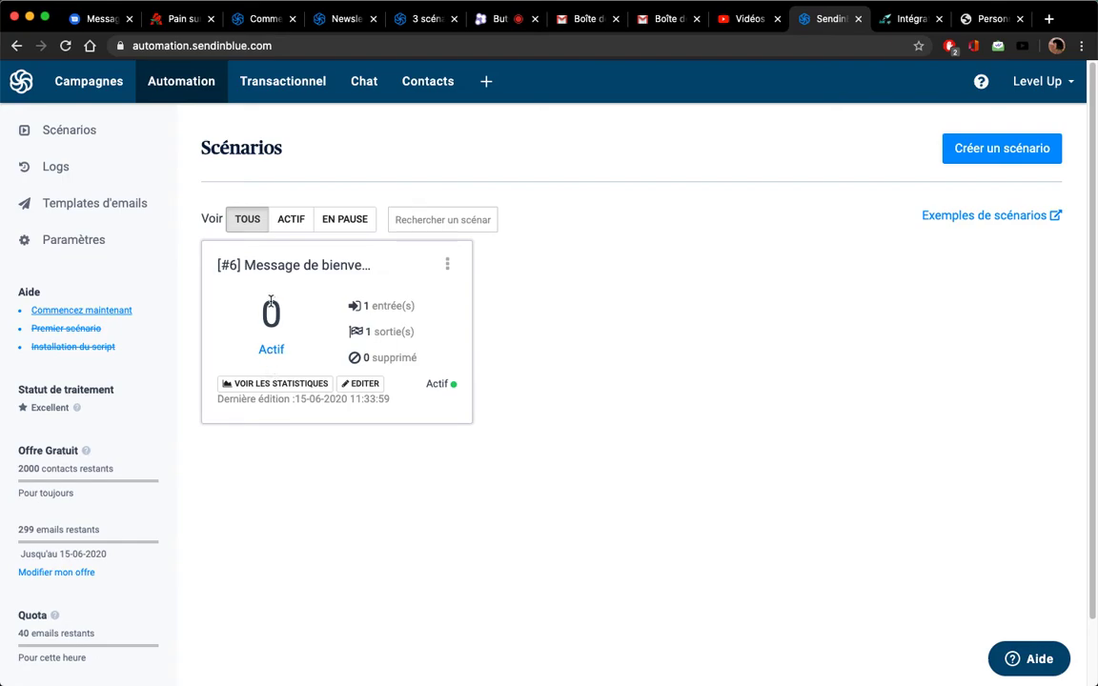
{"action": "left_click", "coordinate": [76, 202]}
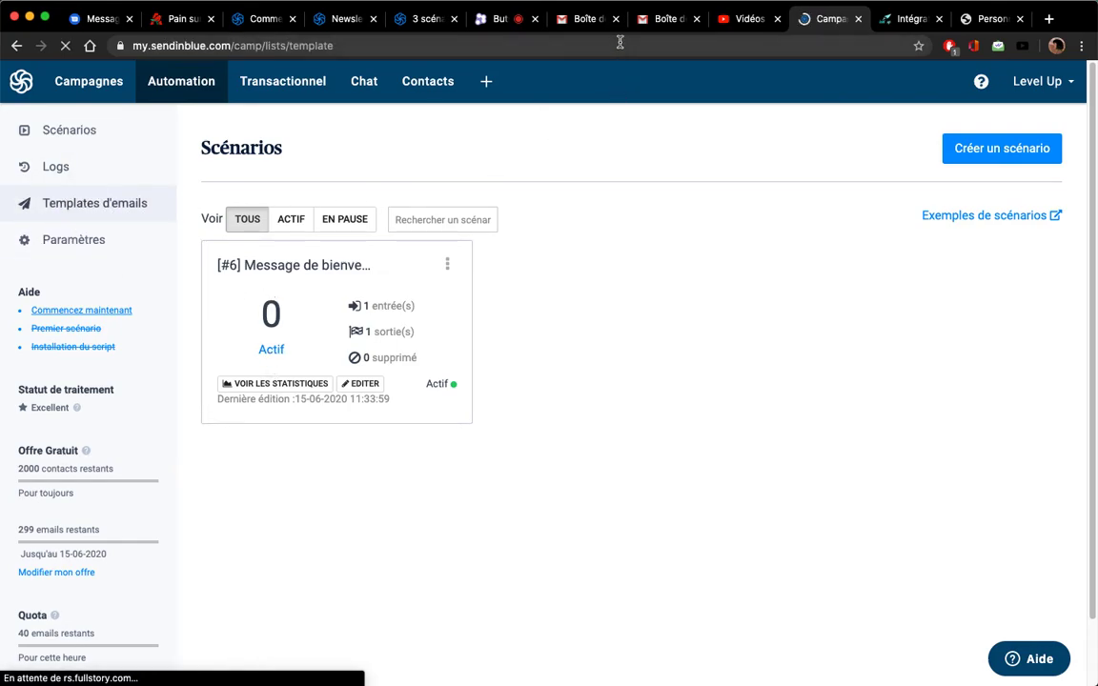
{"action": "left_click", "coordinate": [585, 21]}
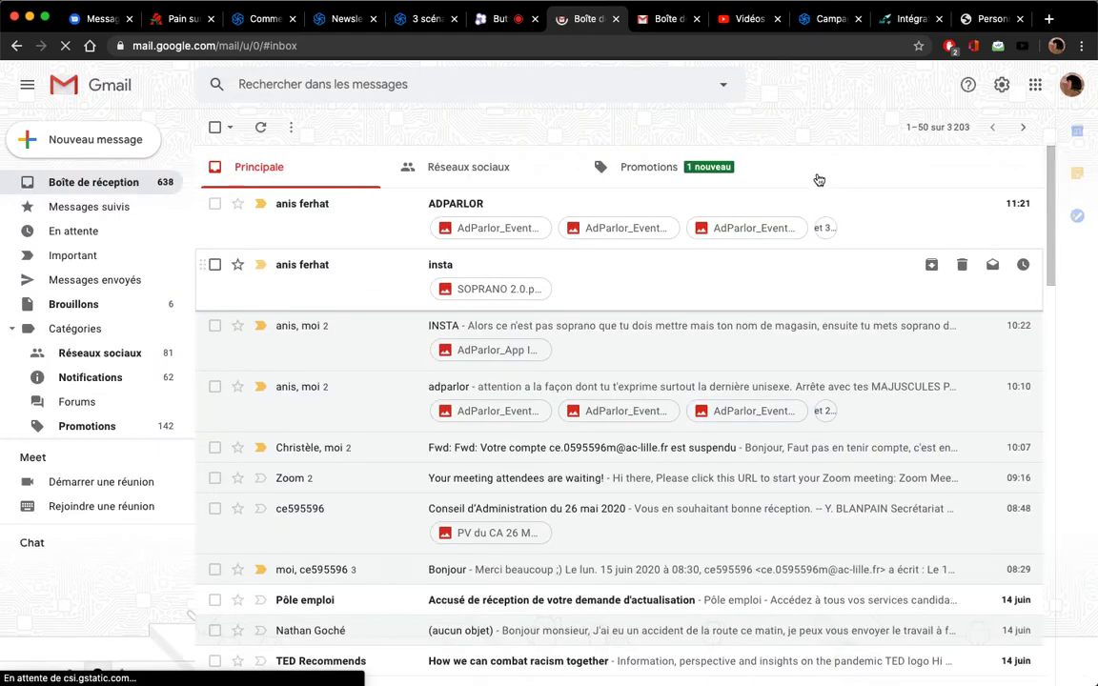
Open the 'Welcome to YourCompany' email under Gmail Promotions and read it down to the footer
{"action": "left_click", "coordinate": [666, 177]}
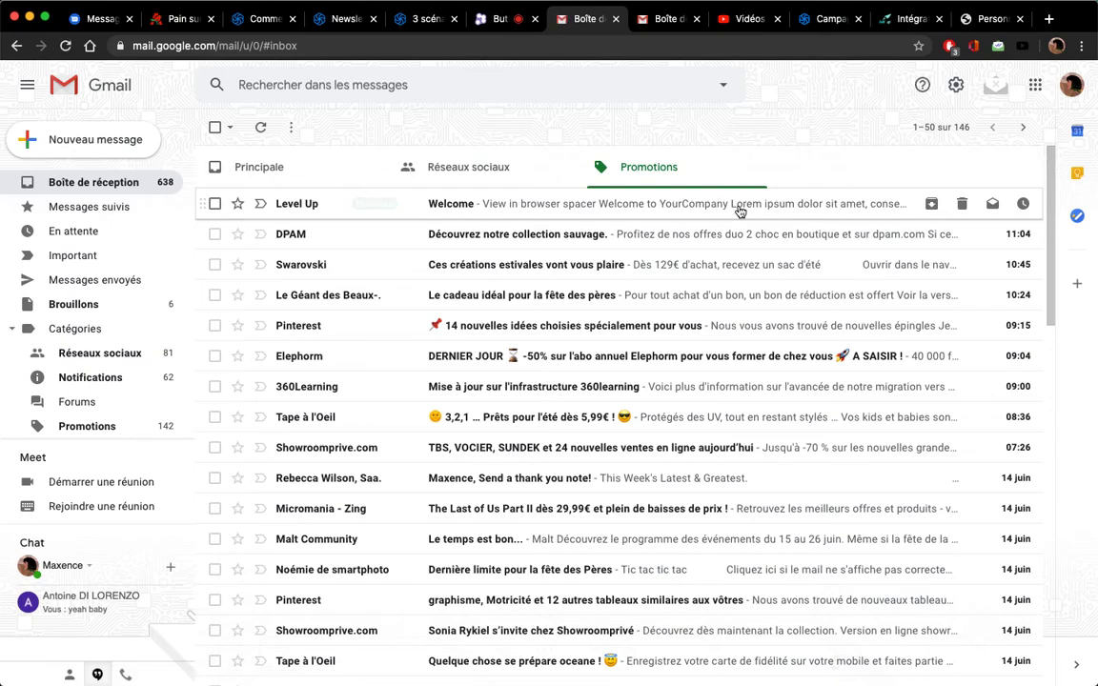
{"action": "left_click", "coordinate": [740, 212]}
{"action": "scroll", "coordinate": [398, 443], "scroll_direction": "down", "scroll_amount": 3}
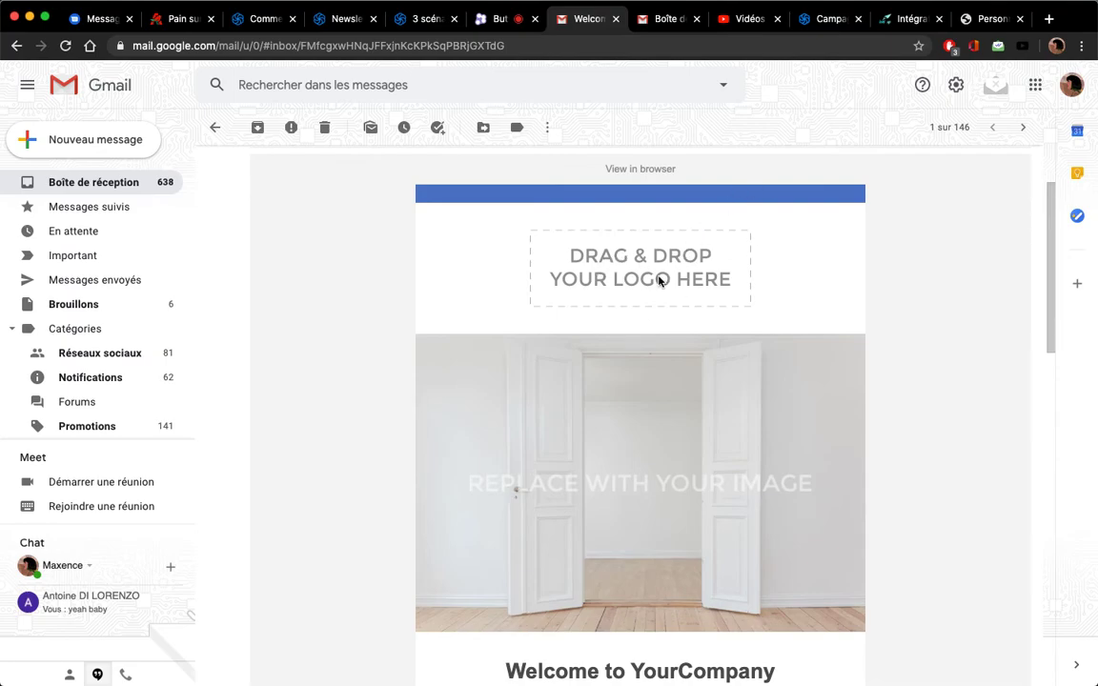
{"action": "scroll", "coordinate": [662, 405], "scroll_direction": "down", "scroll_amount": 2}
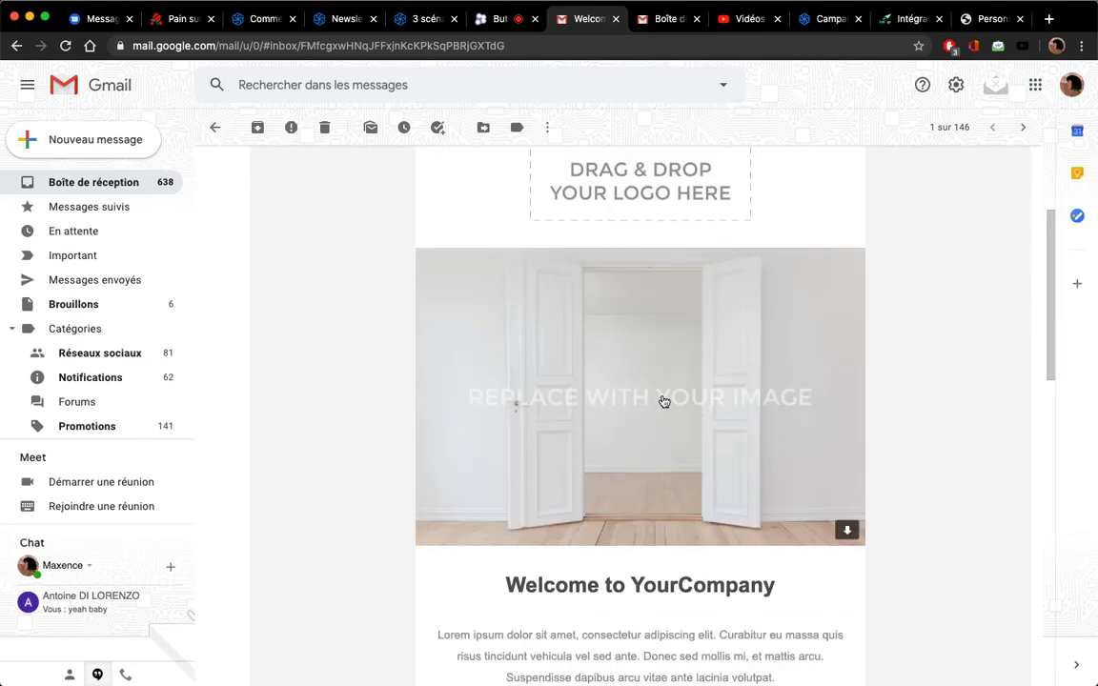
{"action": "scroll", "coordinate": [665, 402], "scroll_direction": "down", "scroll_amount": 4}
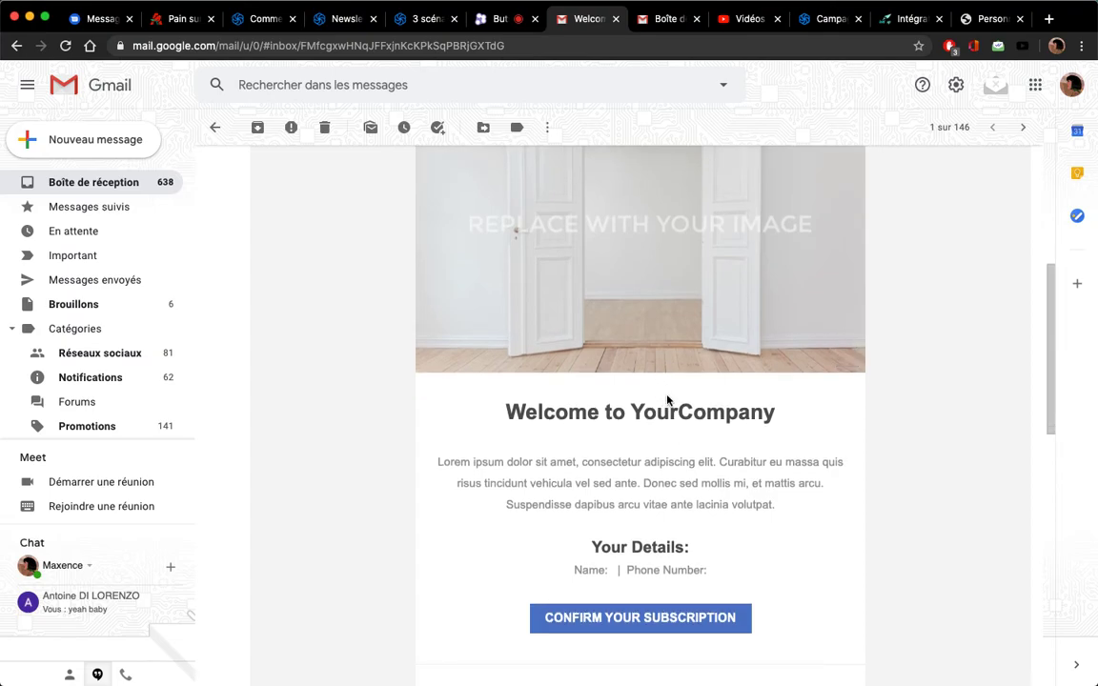
{"action": "scroll", "coordinate": [667, 400], "scroll_direction": "down", "scroll_amount": 15}
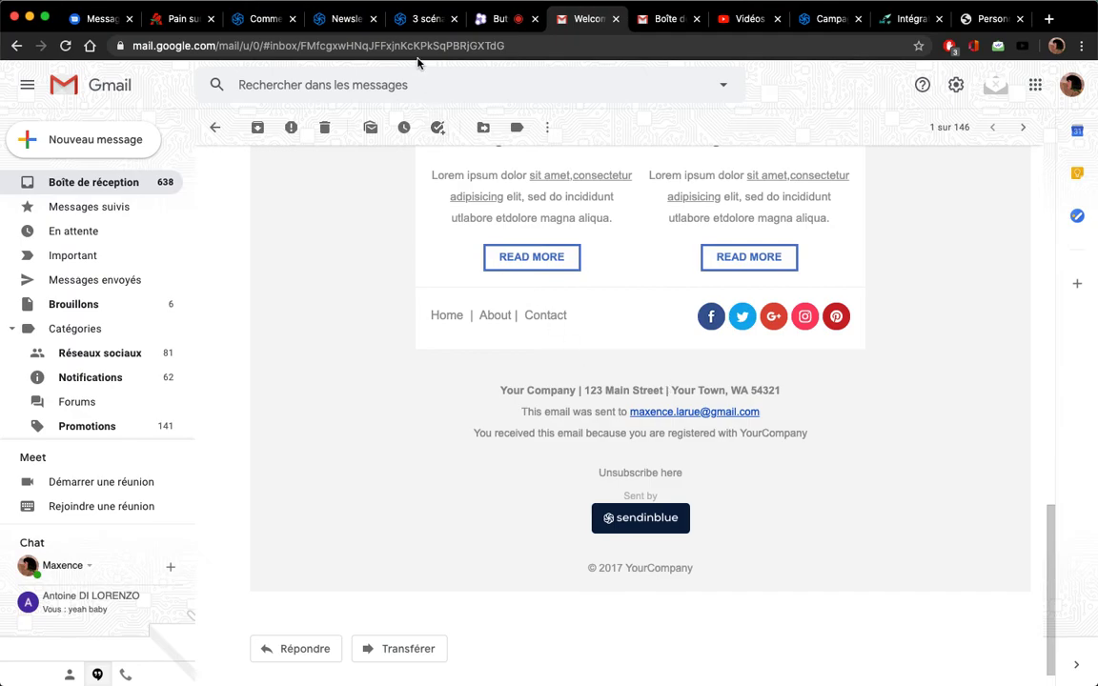
{"action": "left_click", "coordinate": [420, 23]}
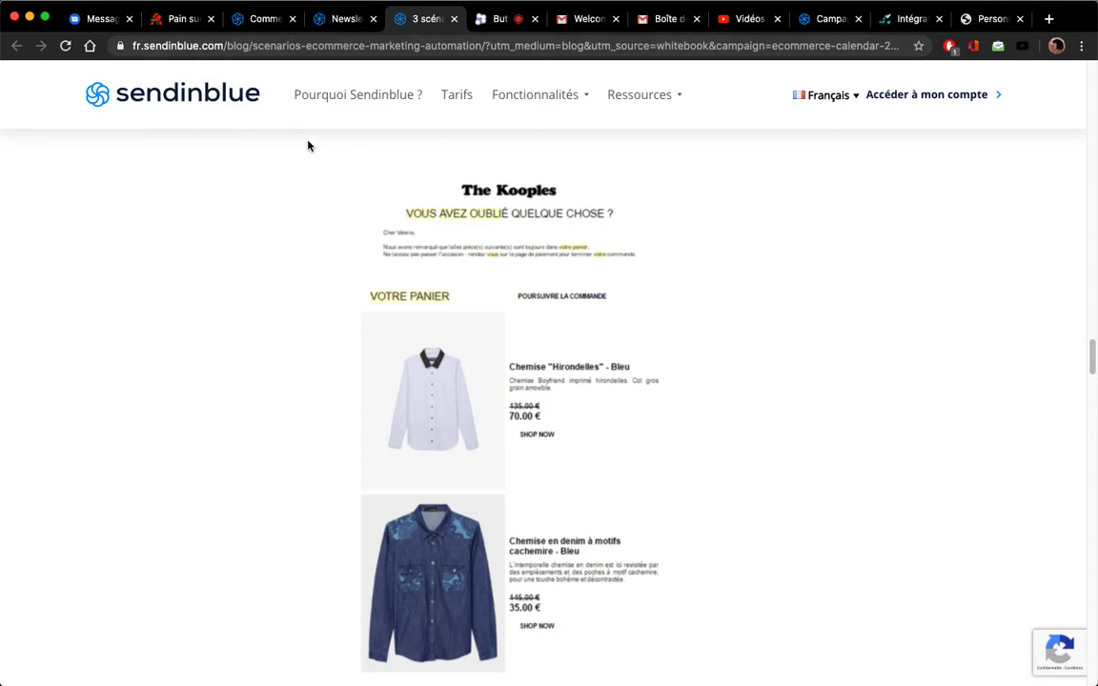
{"action": "scroll", "coordinate": [375, 162], "scroll_direction": "down", "scroll_amount": 10}
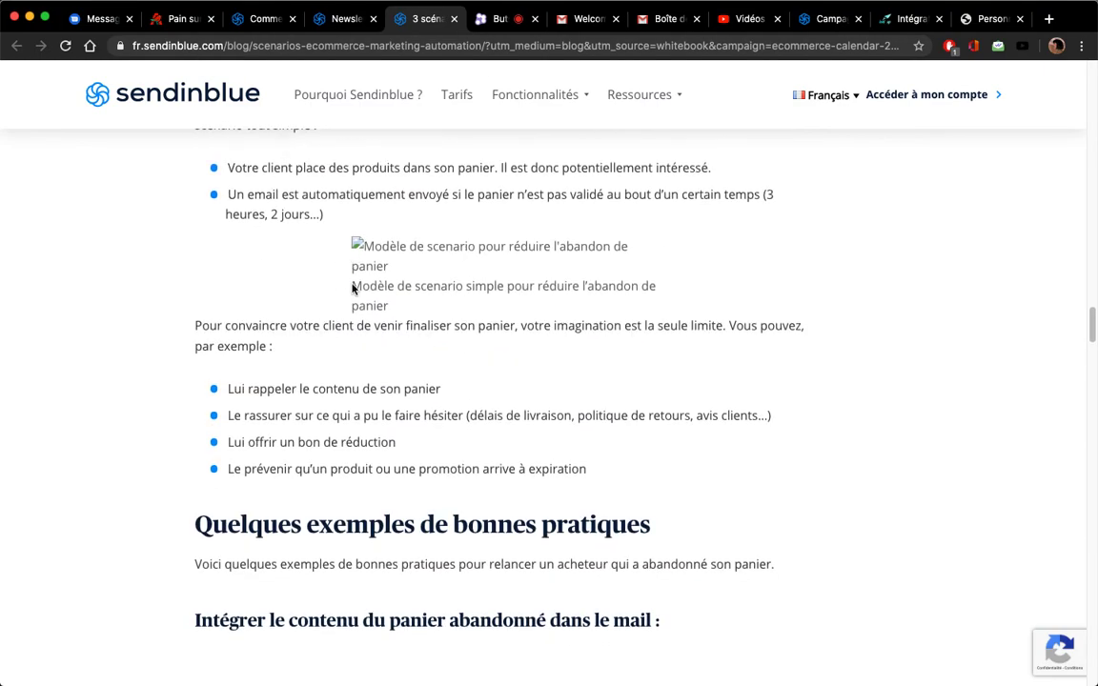
{"action": "scroll", "coordinate": [349, 293], "scroll_direction": "down", "scroll_amount": 5}
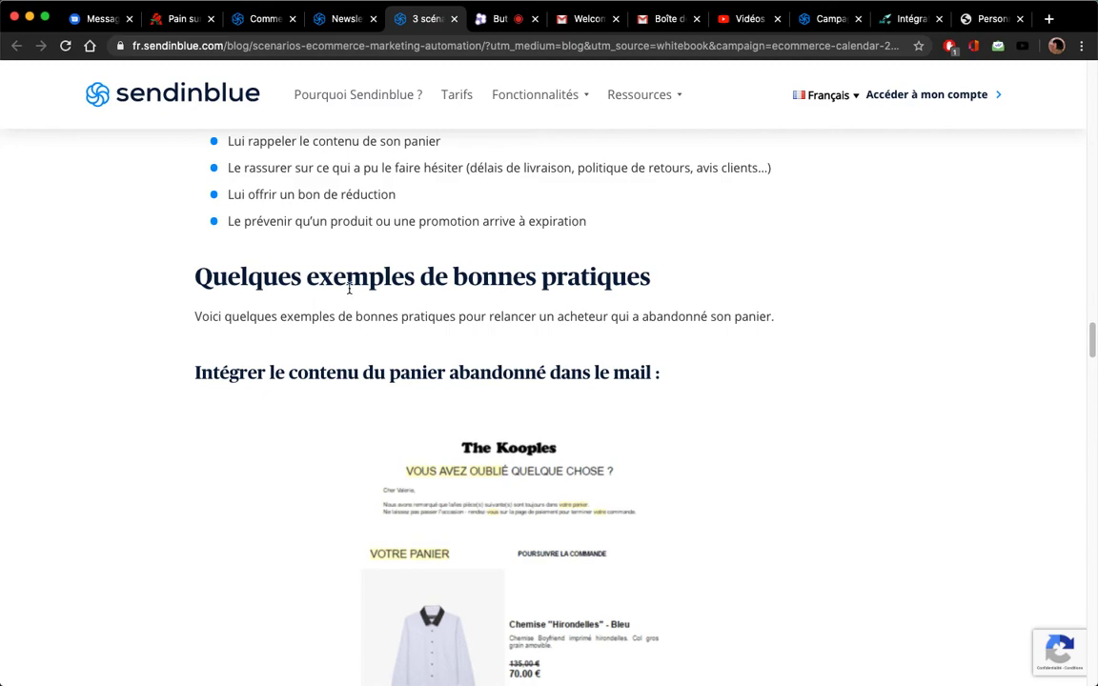
{"action": "scroll", "coordinate": [349, 291], "scroll_direction": "down", "scroll_amount": 1}
{"action": "scroll", "coordinate": [401, 362], "scroll_direction": "up", "scroll_amount": 10}
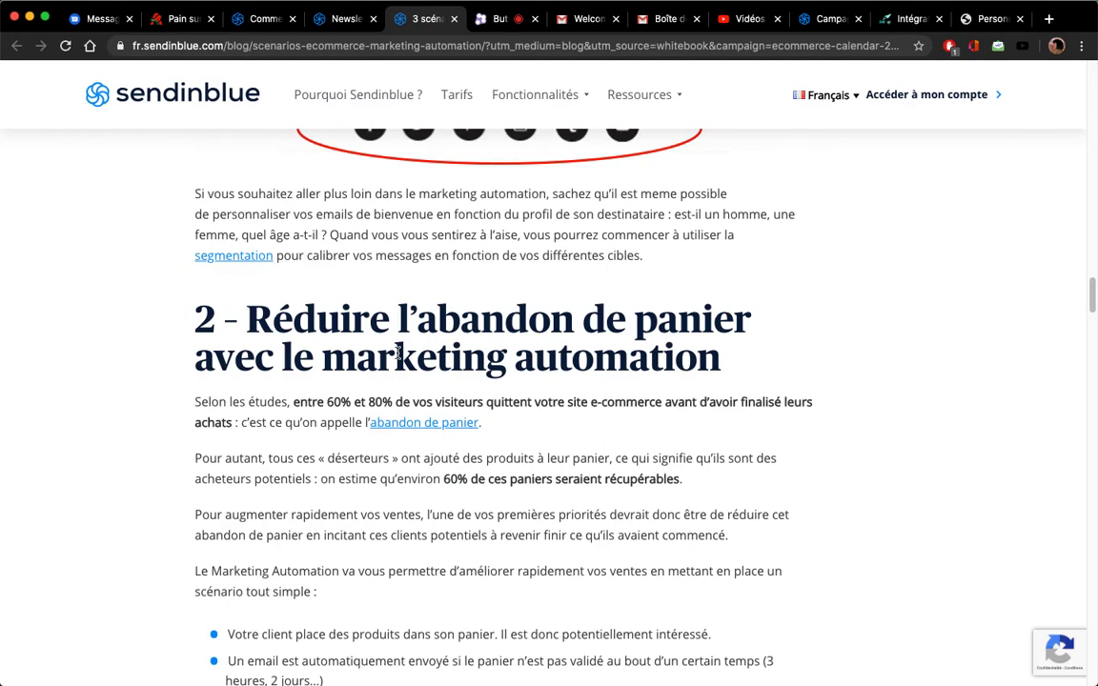
{"action": "scroll", "coordinate": [458, 401], "scroll_direction": "up", "scroll_amount": 10}
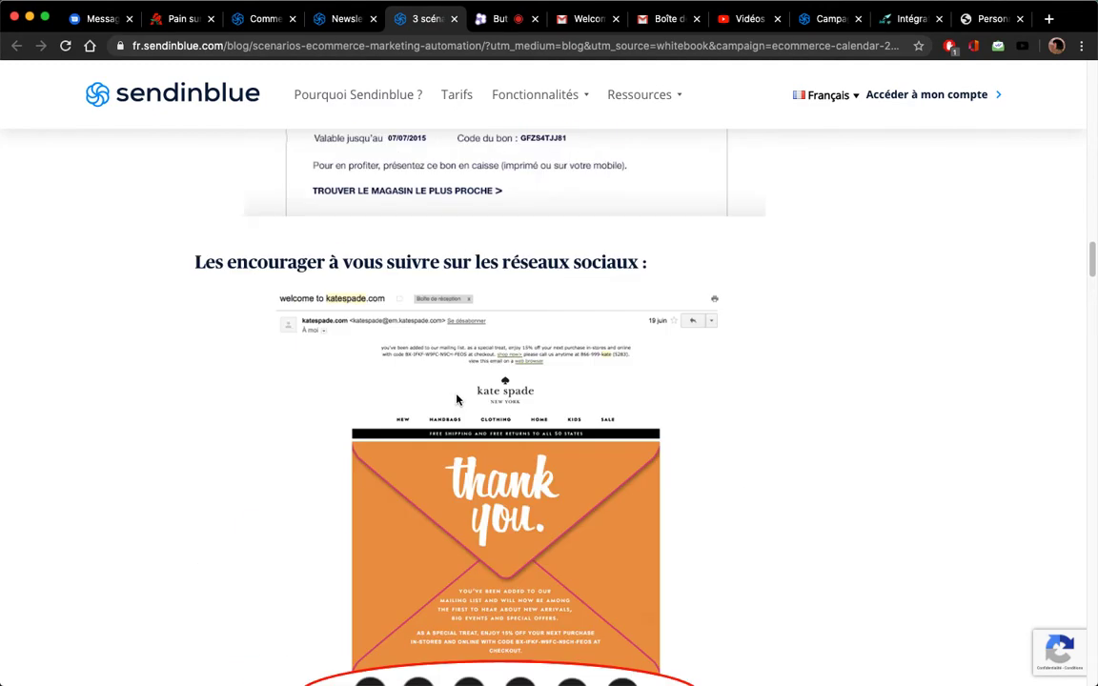
{"action": "scroll", "coordinate": [244, 343], "scroll_direction": "up", "scroll_amount": 2}
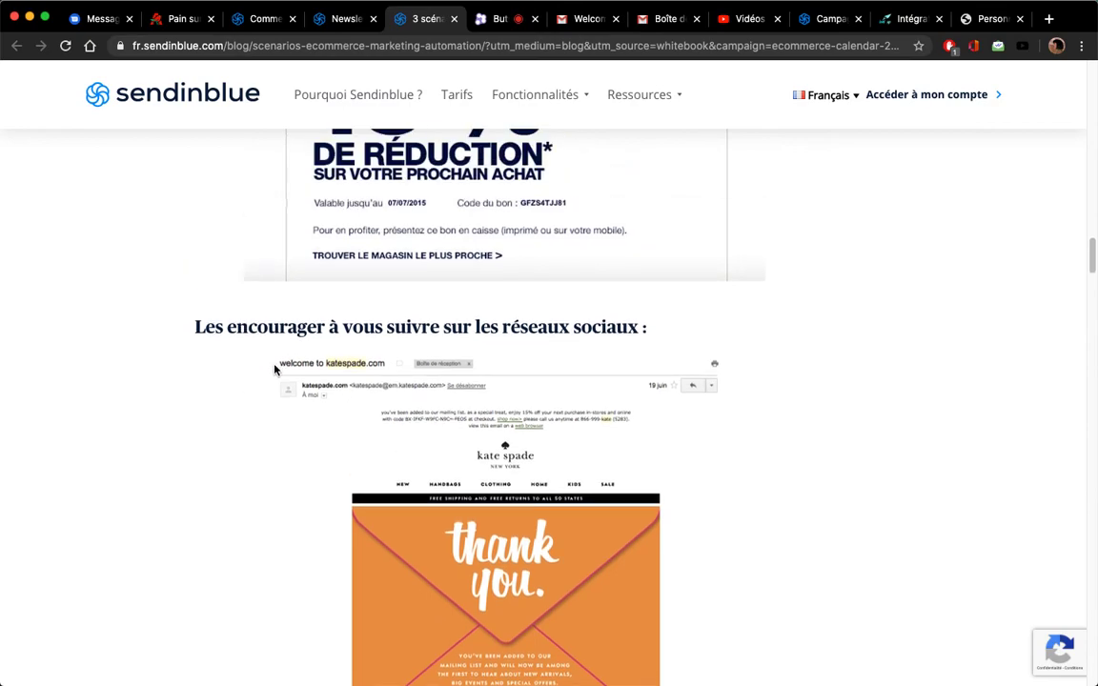
{"action": "scroll", "coordinate": [491, 408], "scroll_direction": "down", "scroll_amount": 3}
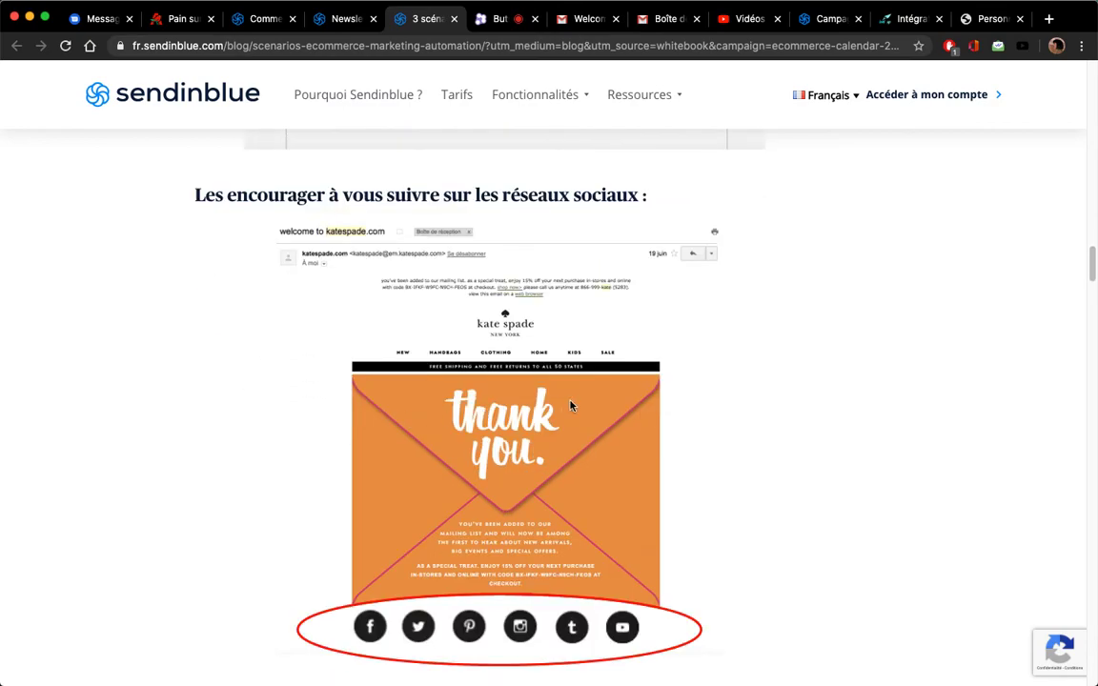
{"action": "scroll", "coordinate": [533, 530], "scroll_direction": "down", "scroll_amount": 2}
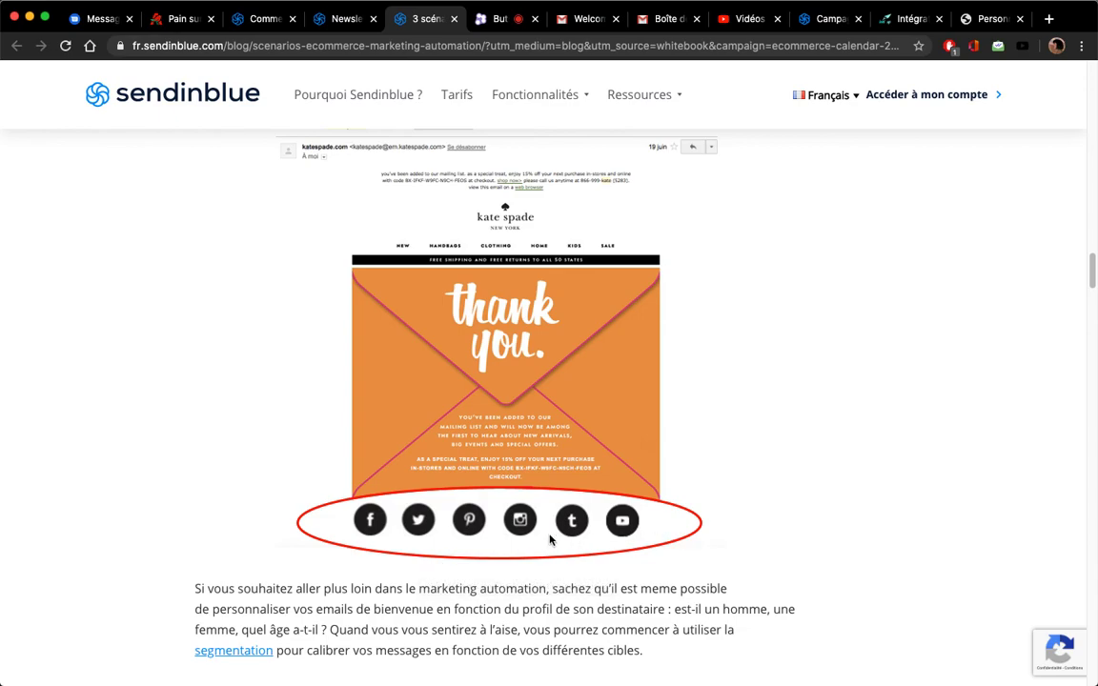
{"action": "scroll", "coordinate": [530, 462], "scroll_direction": "up", "scroll_amount": 12}
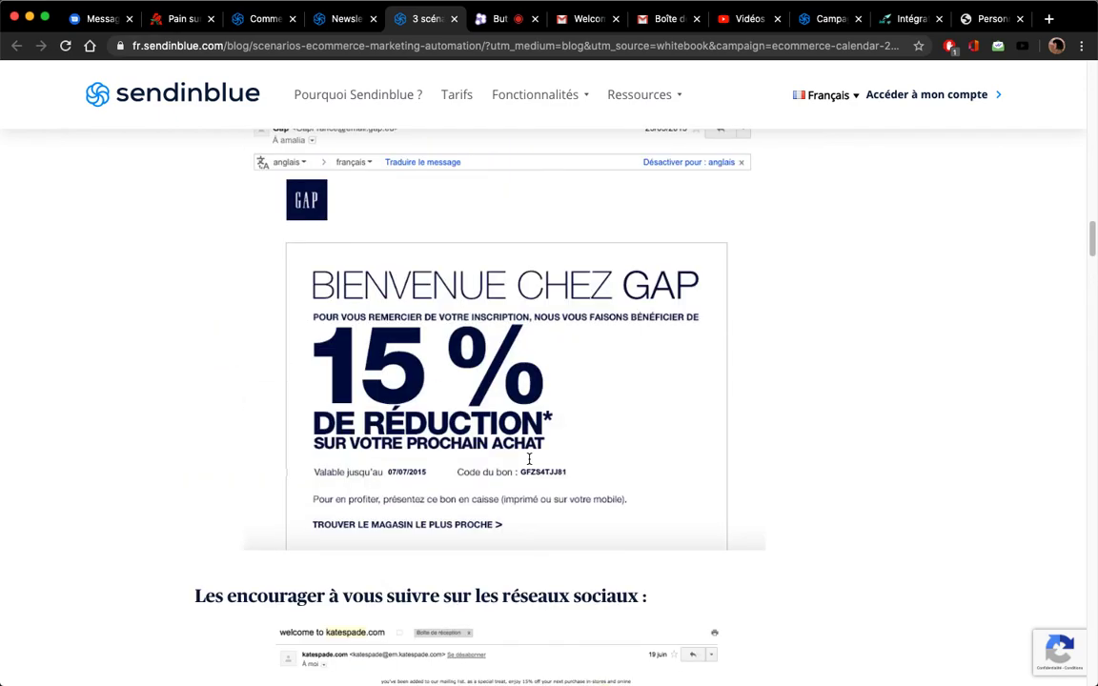
{"action": "scroll", "coordinate": [525, 391], "scroll_direction": "up", "scroll_amount": 1}
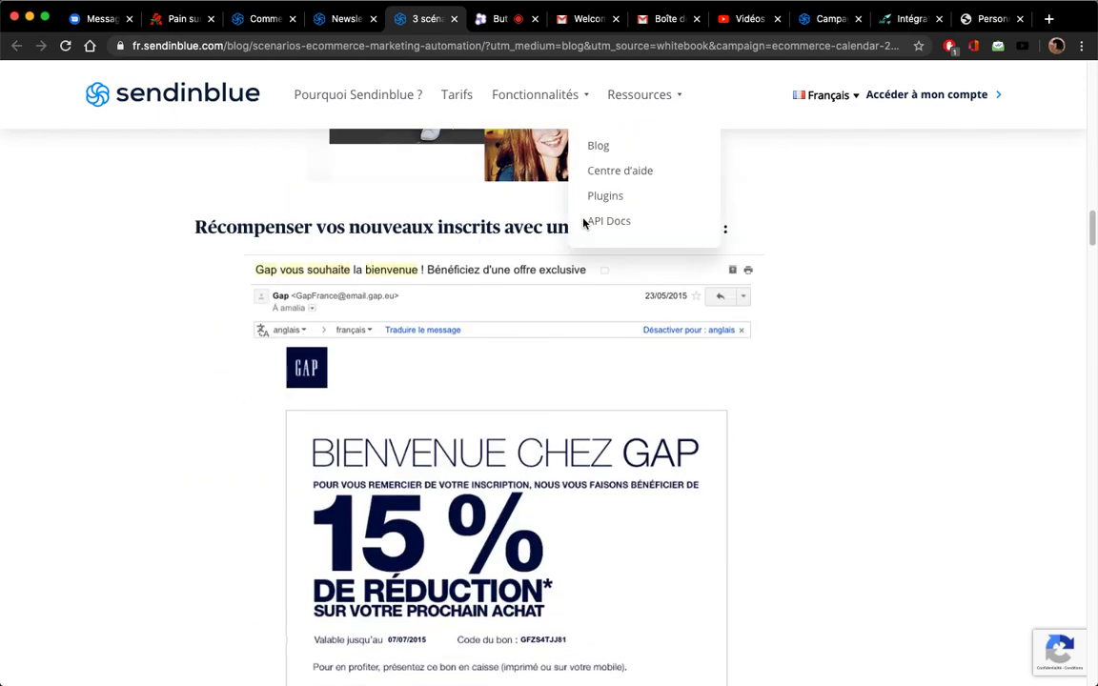
{"action": "scroll", "coordinate": [602, 488], "scroll_direction": "down", "scroll_amount": 2}
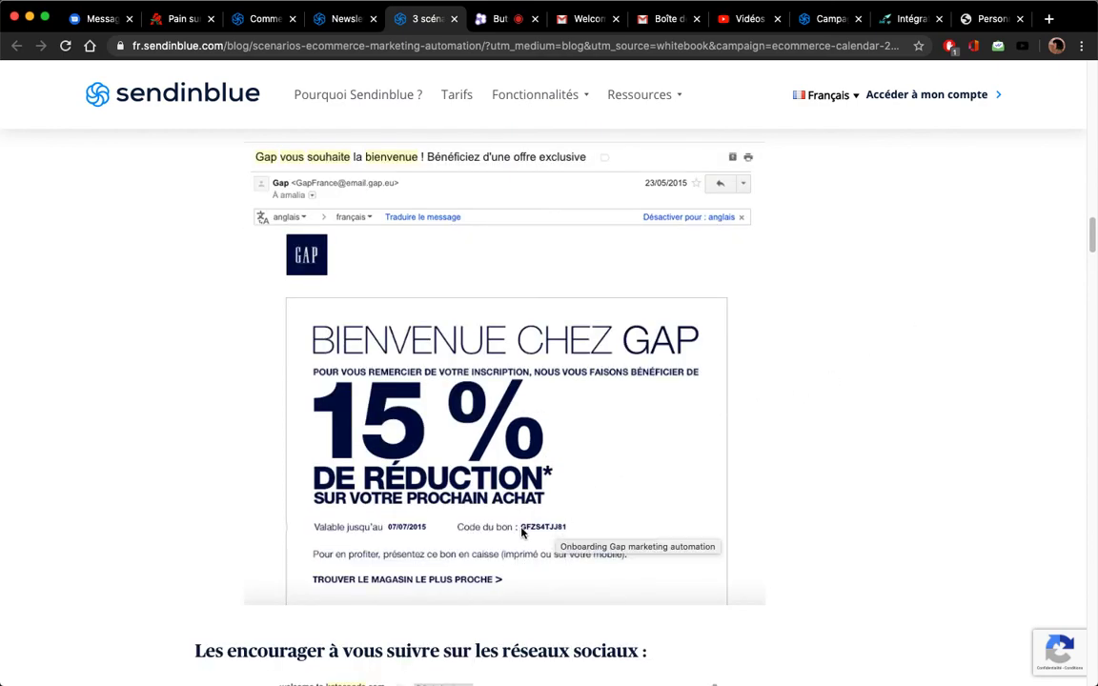
{"action": "scroll", "coordinate": [555, 464], "scroll_direction": "up", "scroll_amount": 6}
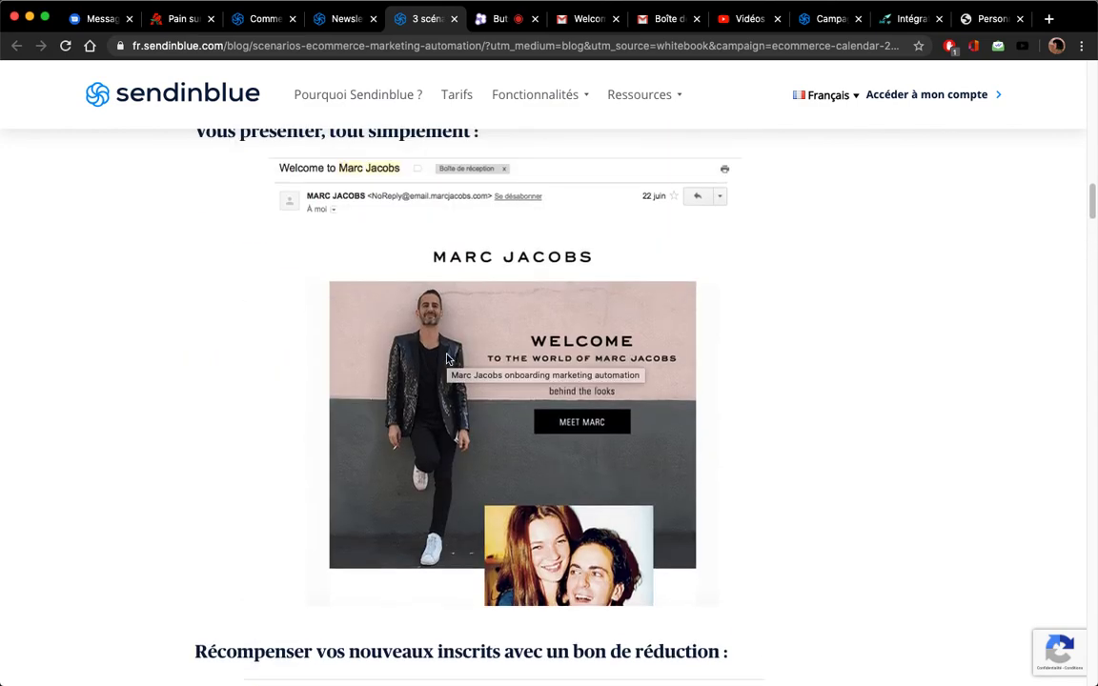
{"action": "scroll", "coordinate": [447, 359], "scroll_direction": "up", "scroll_amount": 1}
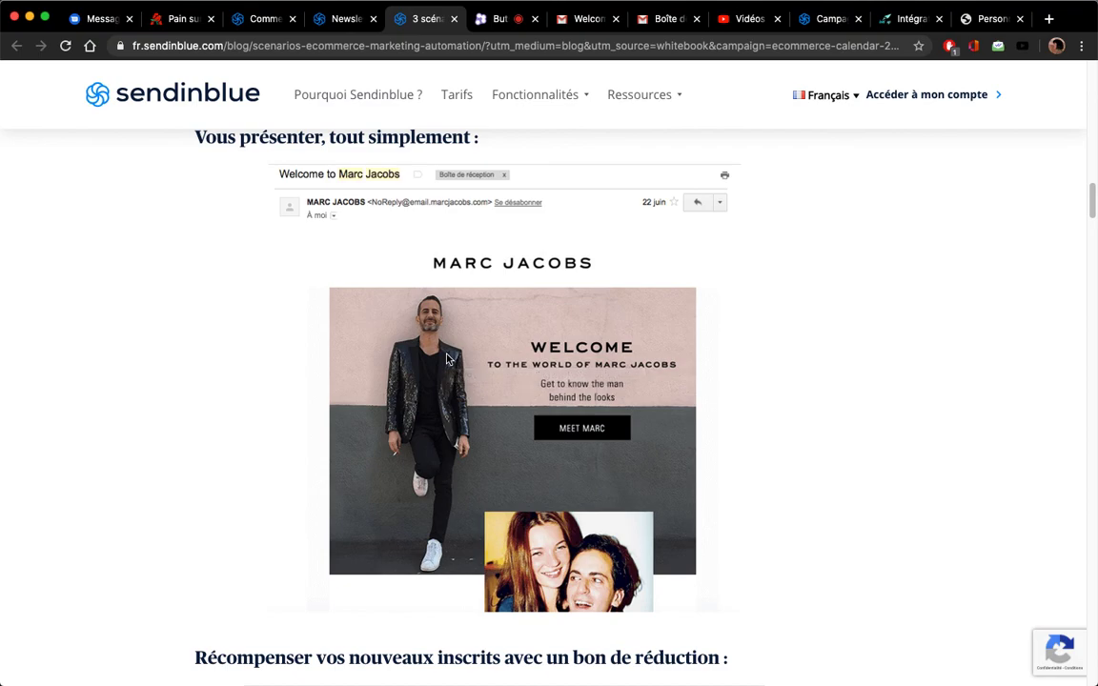
{"action": "scroll", "coordinate": [448, 358], "scroll_direction": "up", "scroll_amount": 1}
{"action": "scroll", "coordinate": [447, 359], "scroll_direction": "up", "scroll_amount": 2}
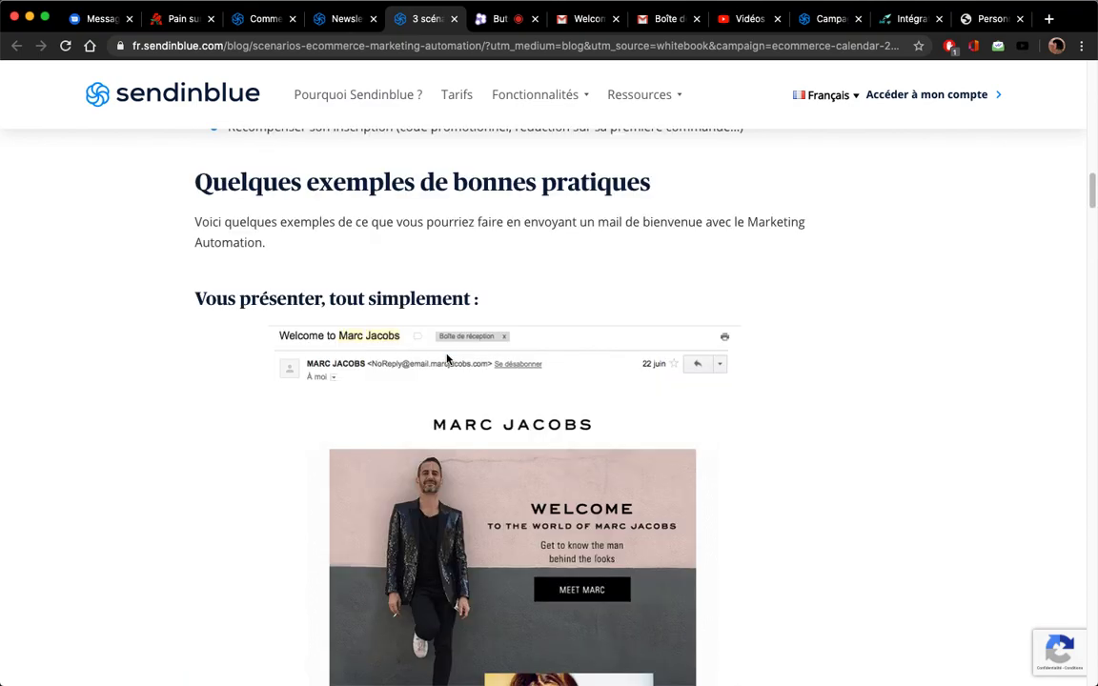
{"action": "scroll", "coordinate": [448, 358], "scroll_direction": "down", "scroll_amount": 2}
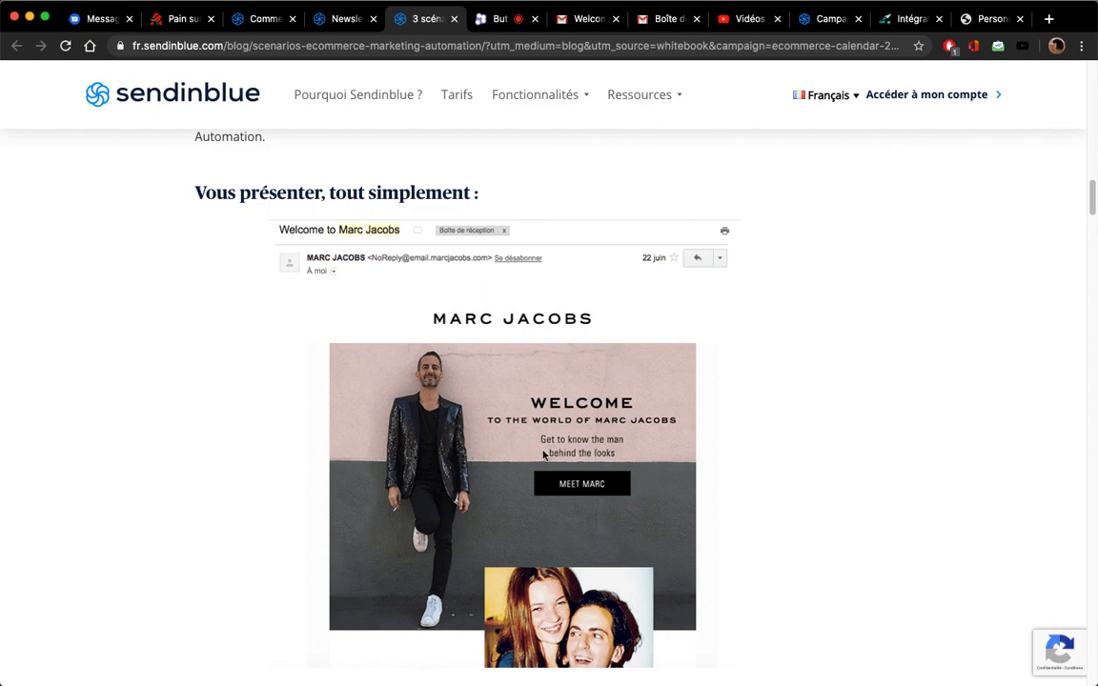